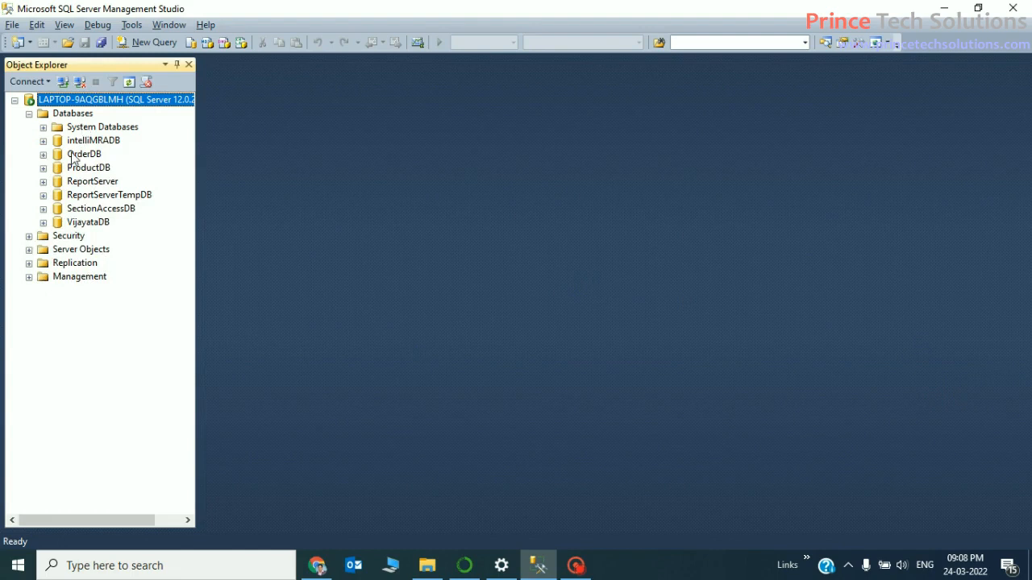
Expand the OrderDB database's tables and display the top 1000 rows of dbo.Customers
left_click(84, 154)
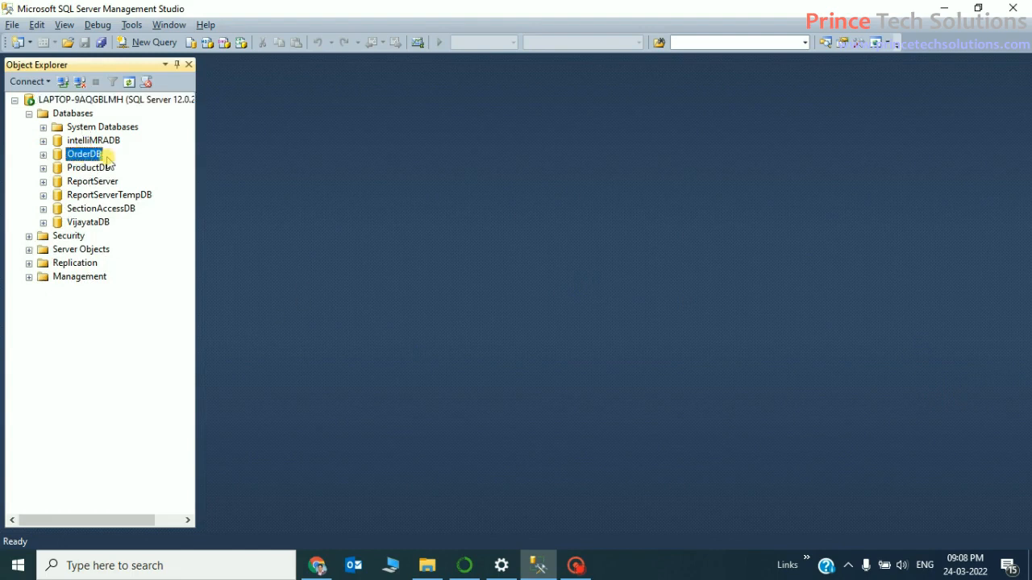
left_click(43, 154)
left_click(57, 183)
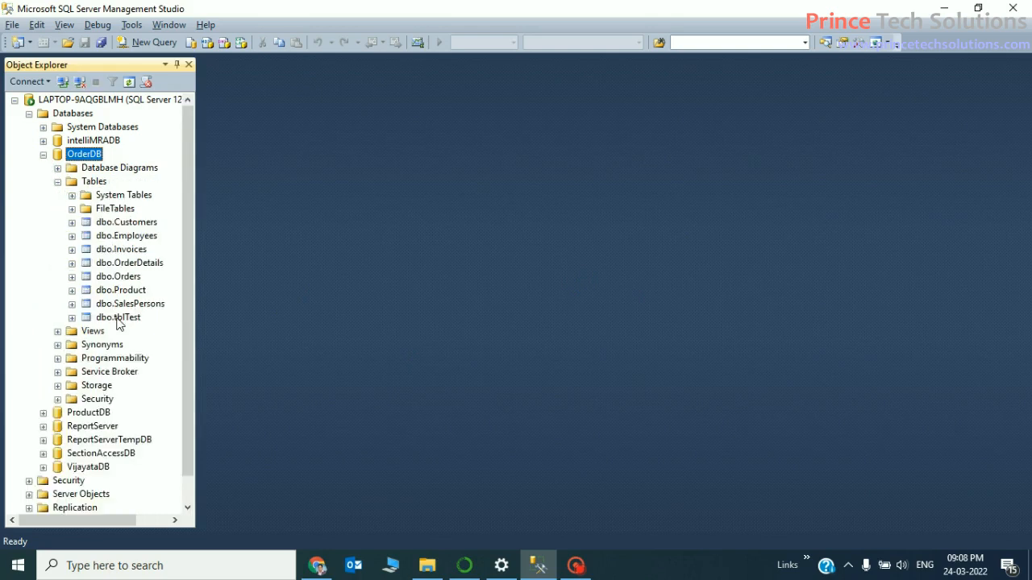
left_click(119, 224)
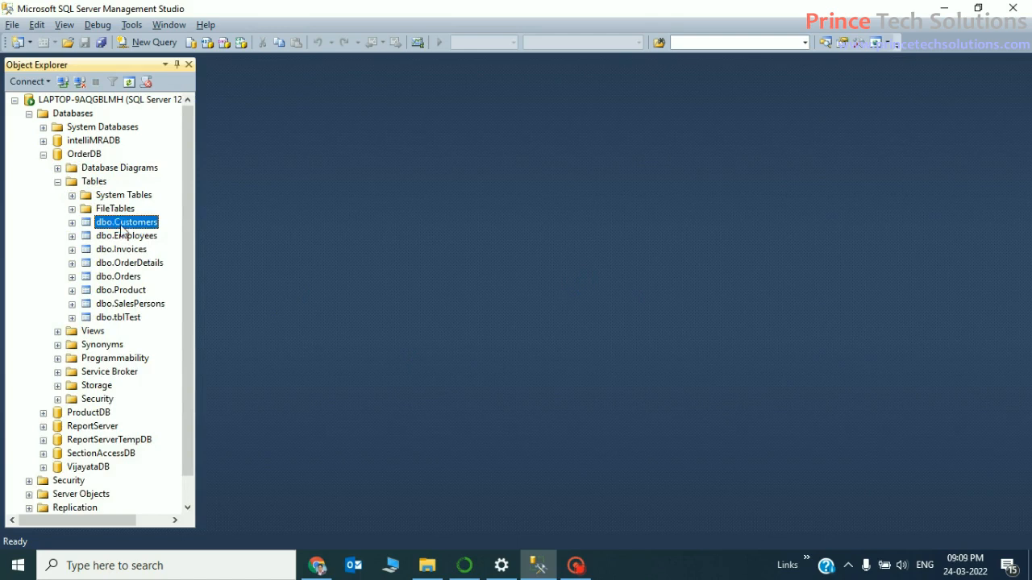
right_click(121, 229)
left_click(197, 270)
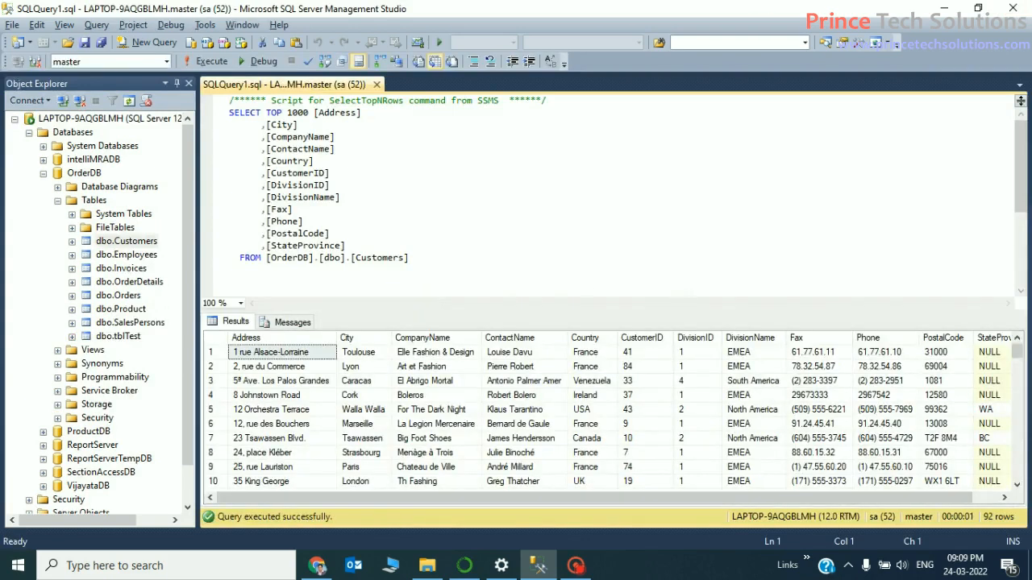
Close the Customers query and collapse the OrderDB database in the object tree
left_click(377, 84)
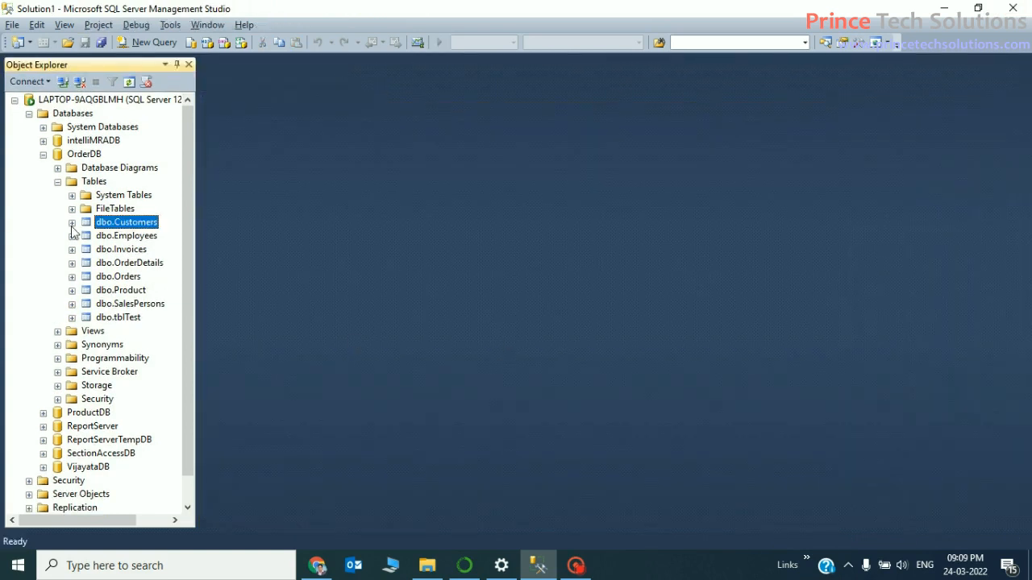
left_click(57, 182)
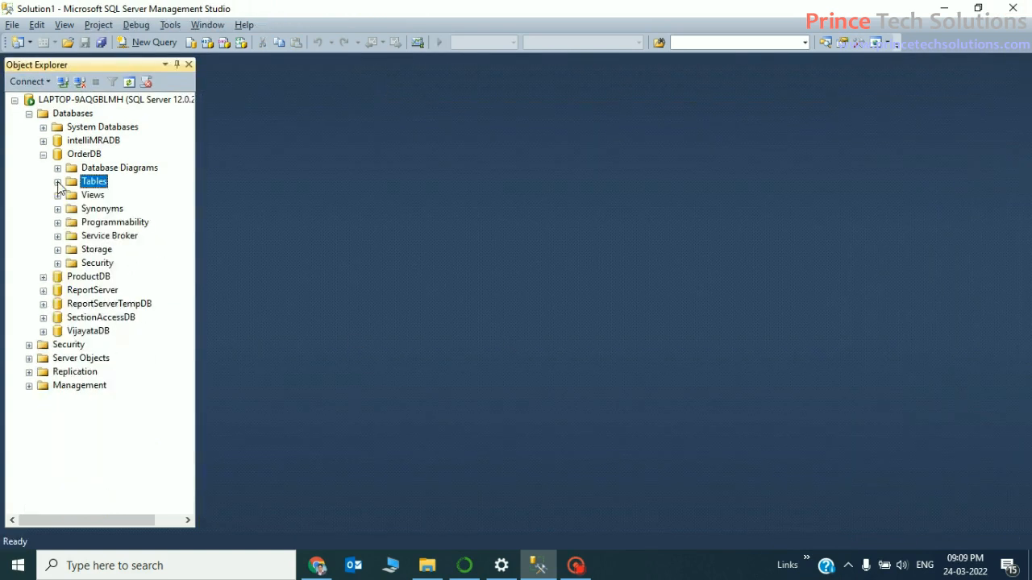
left_click(44, 155)
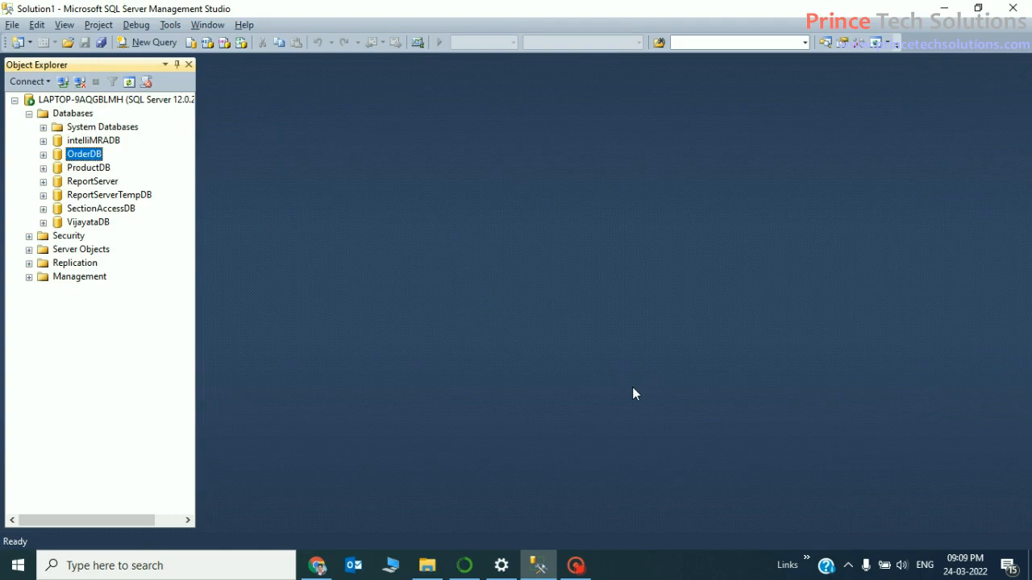
Open the Back Up task for the OrderDB database and remove the default backup destination
right_click(75, 159)
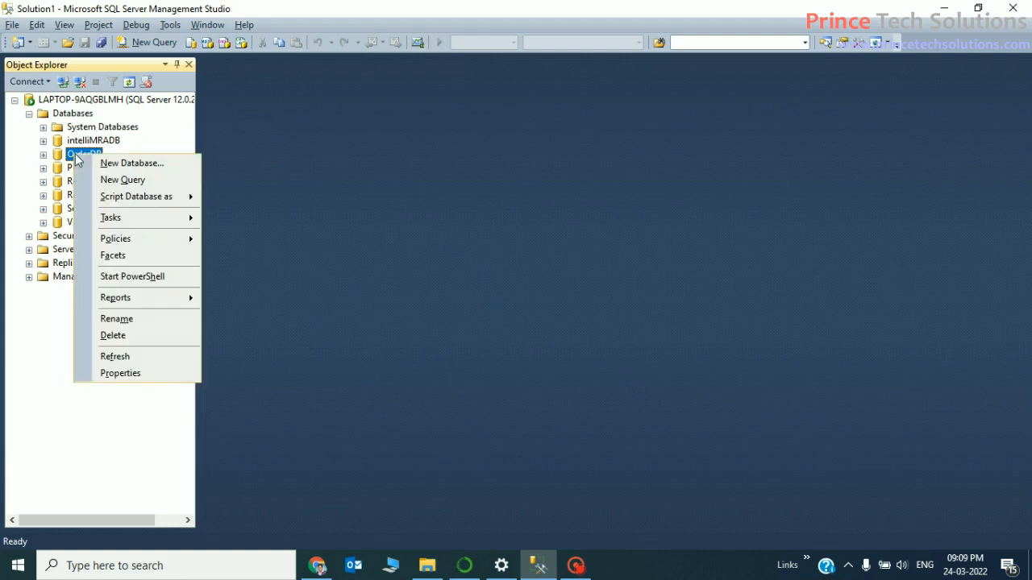
mouse_move(126, 224)
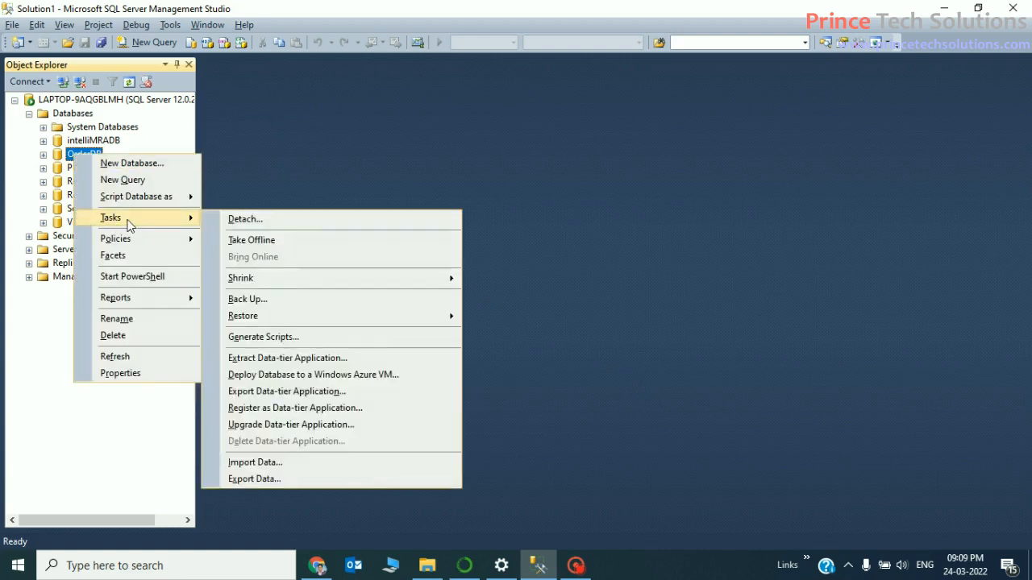
left_click(280, 299)
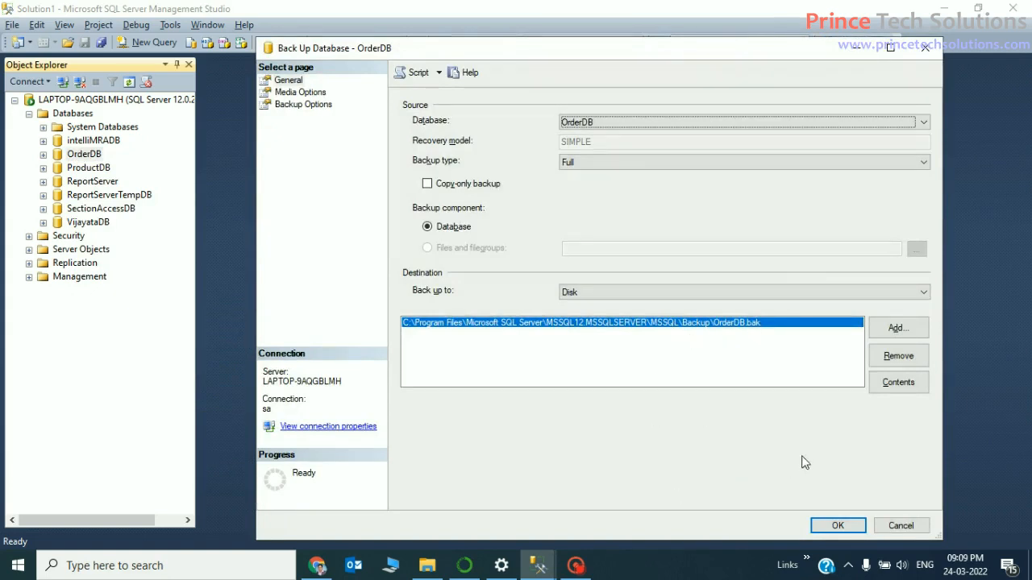
left_click(894, 356)
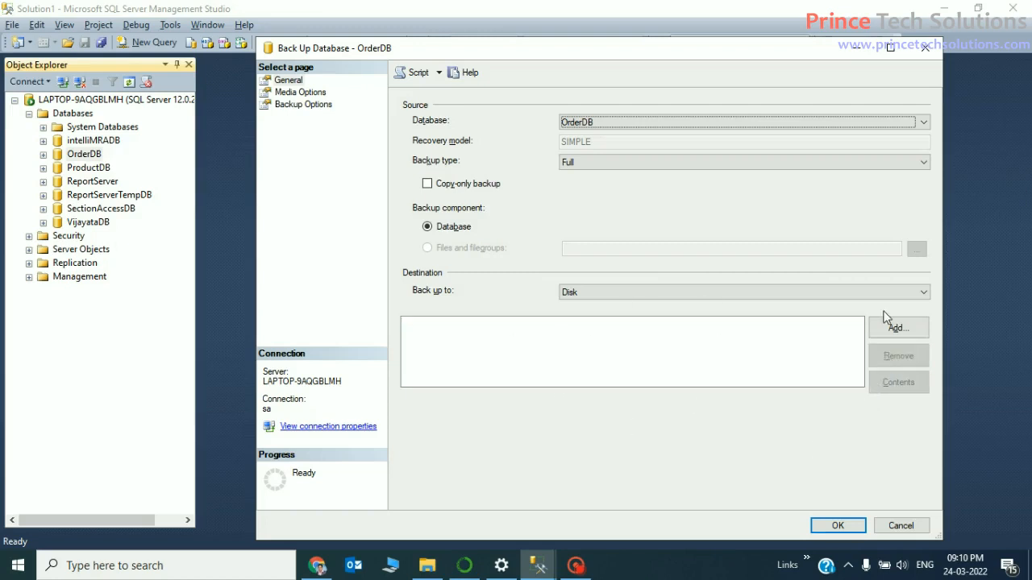
Start adding a disk backup destination and browse to the root of the E: drive
left_click(908, 332)
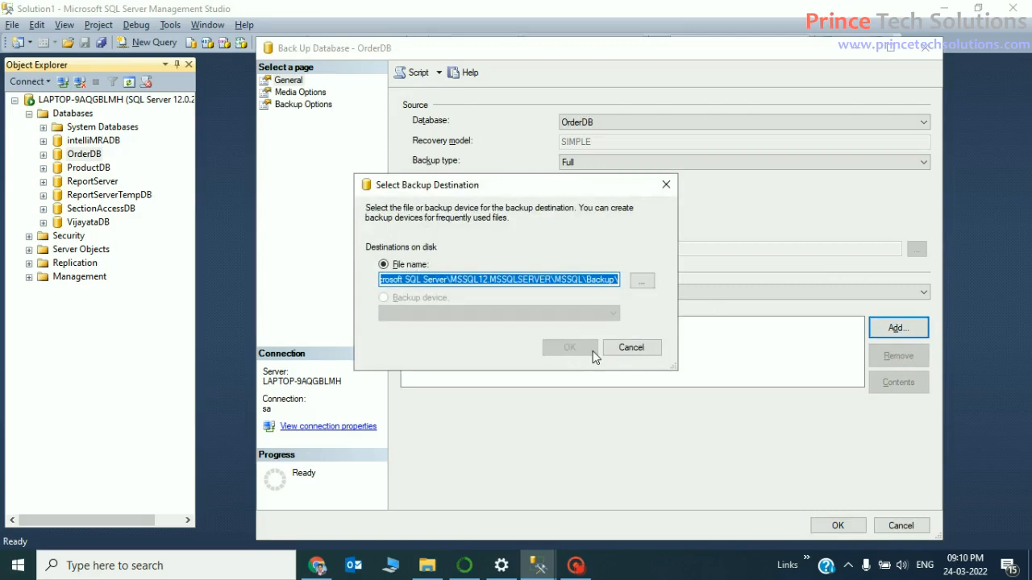
left_click(648, 281)
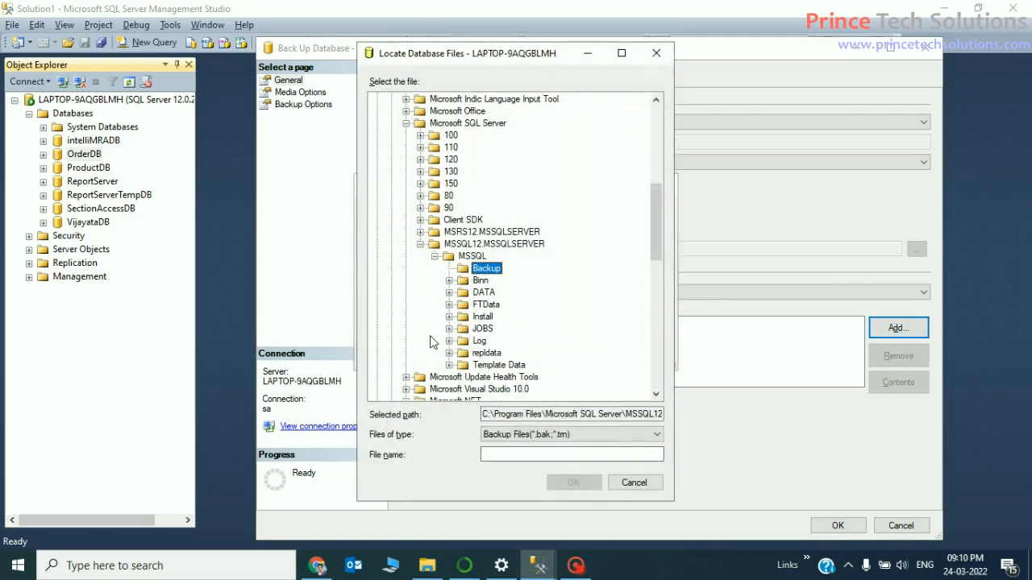
scroll(407, 343, "up", 8)
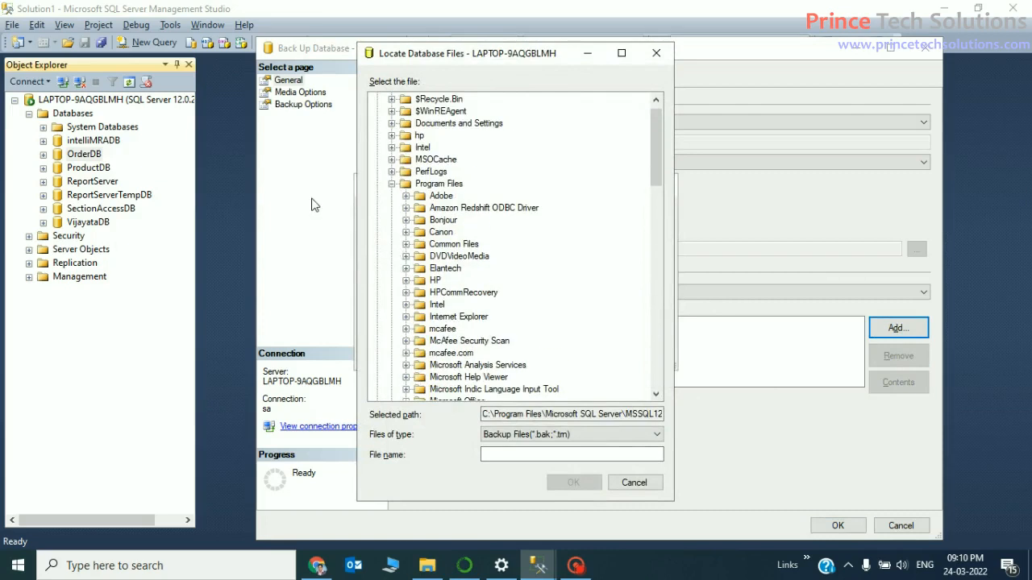
scroll(462, 196, "up", 1)
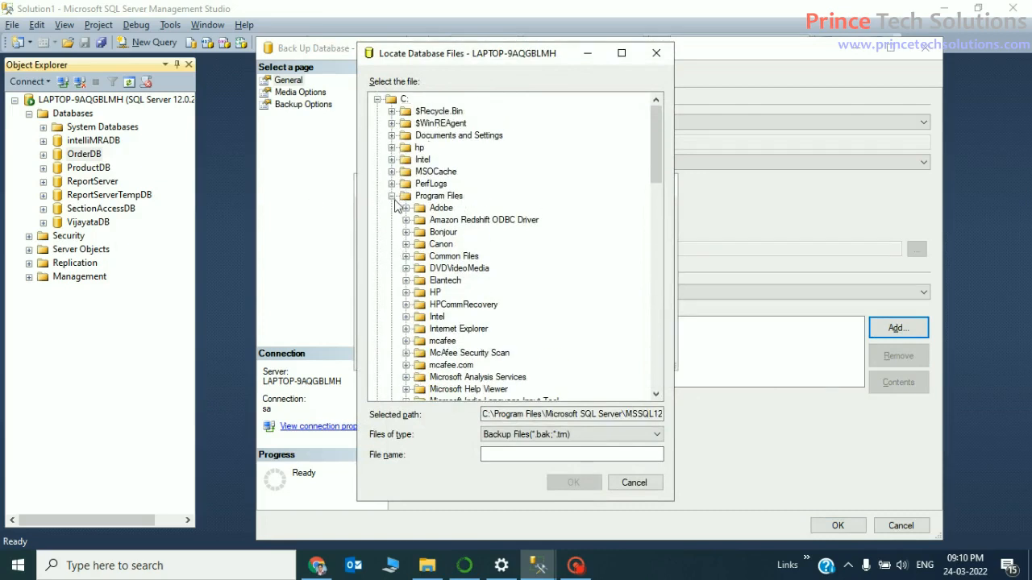
left_click(378, 100)
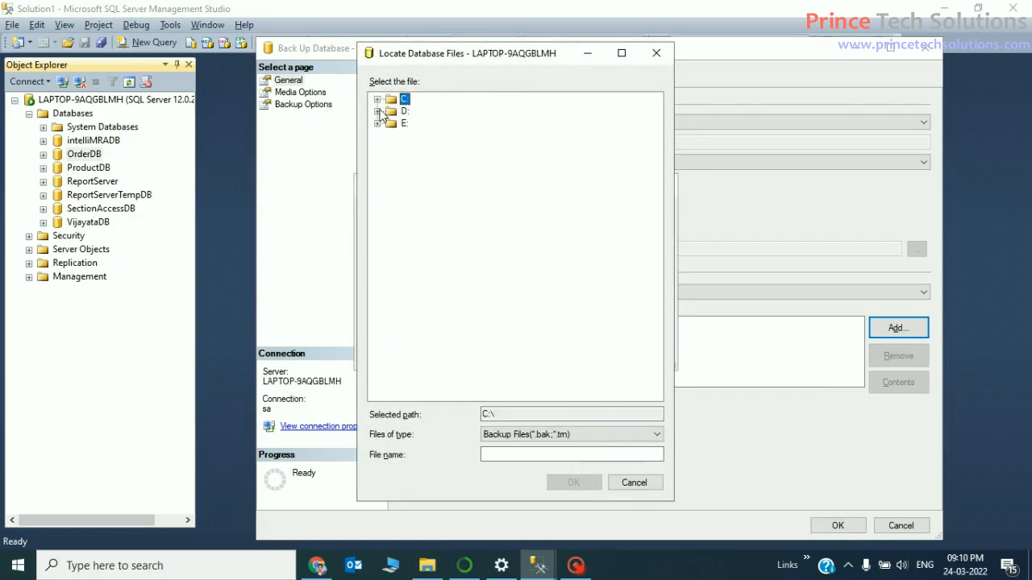
left_click(378, 123)
left_click(405, 123)
Name the backup file ORD_DB.bak and confirm it as the backup destination
left_click(556, 455)
left_click(518, 454)
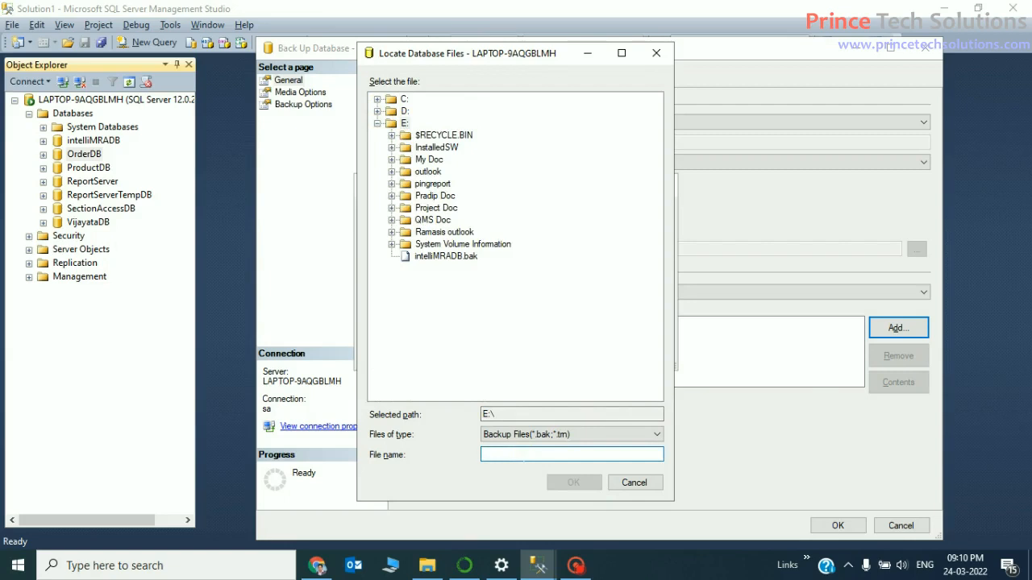
type("ORD")
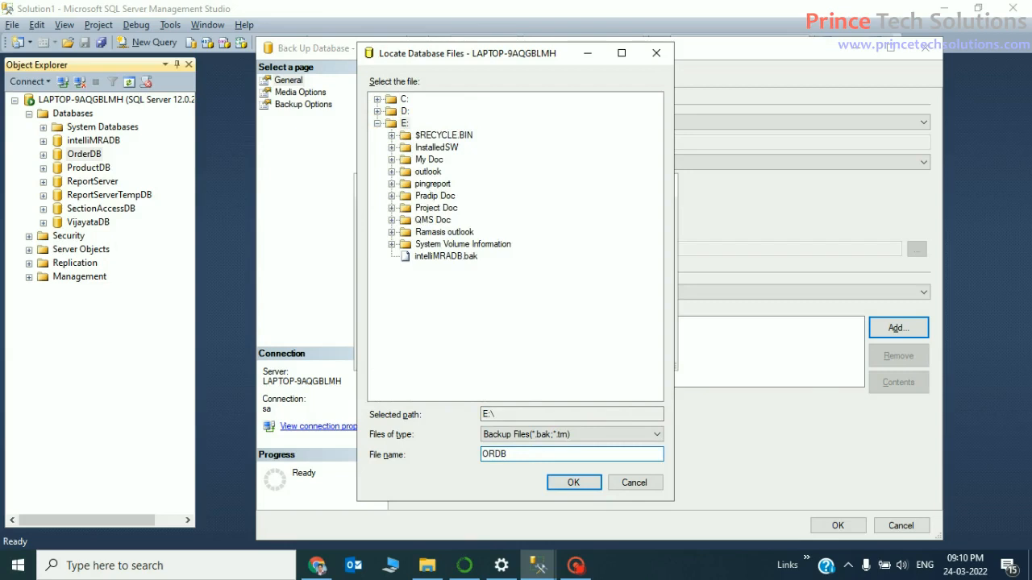
type("_D")
left_click(581, 456)
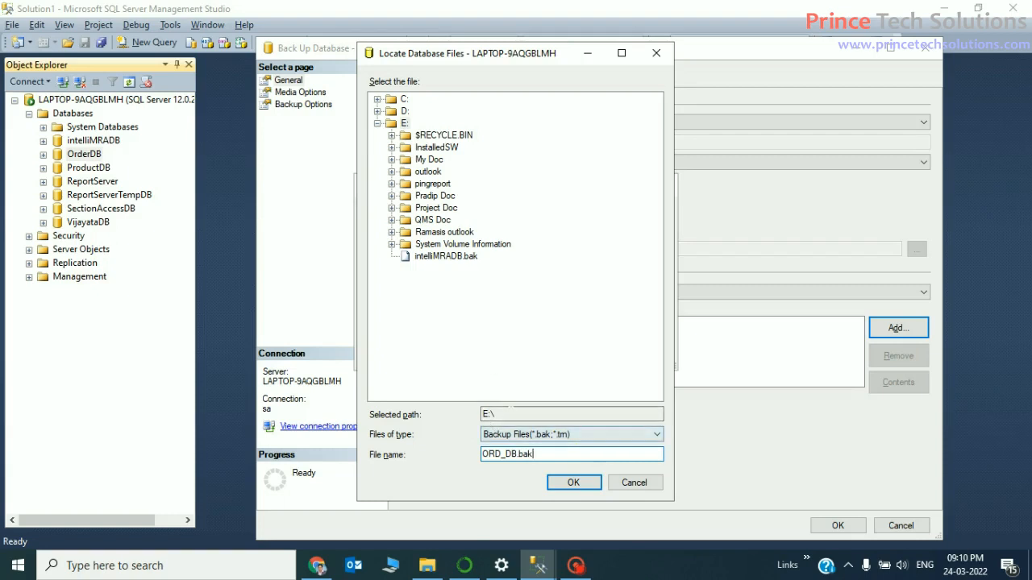
left_click(573, 483)
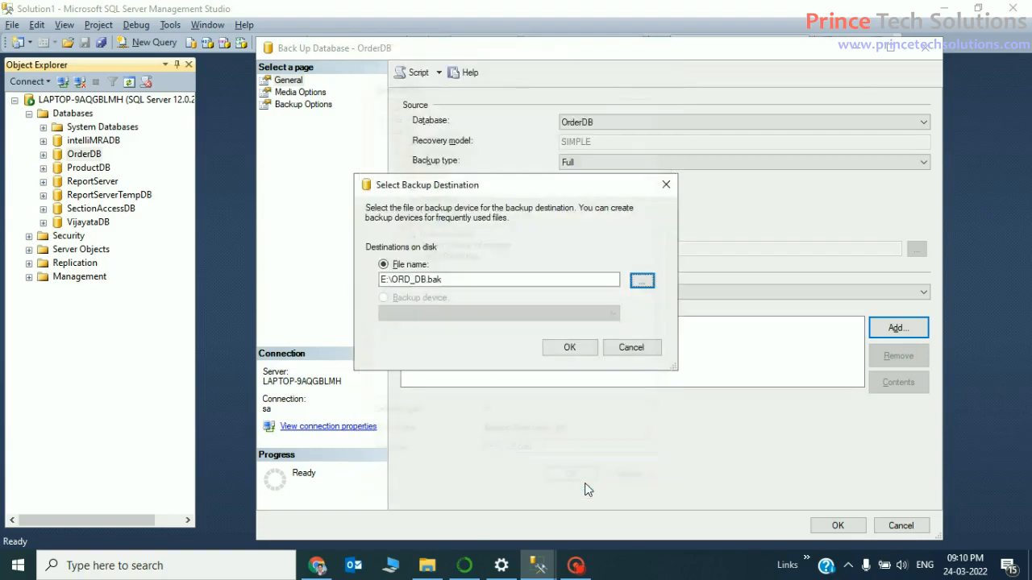
left_click(571, 348)
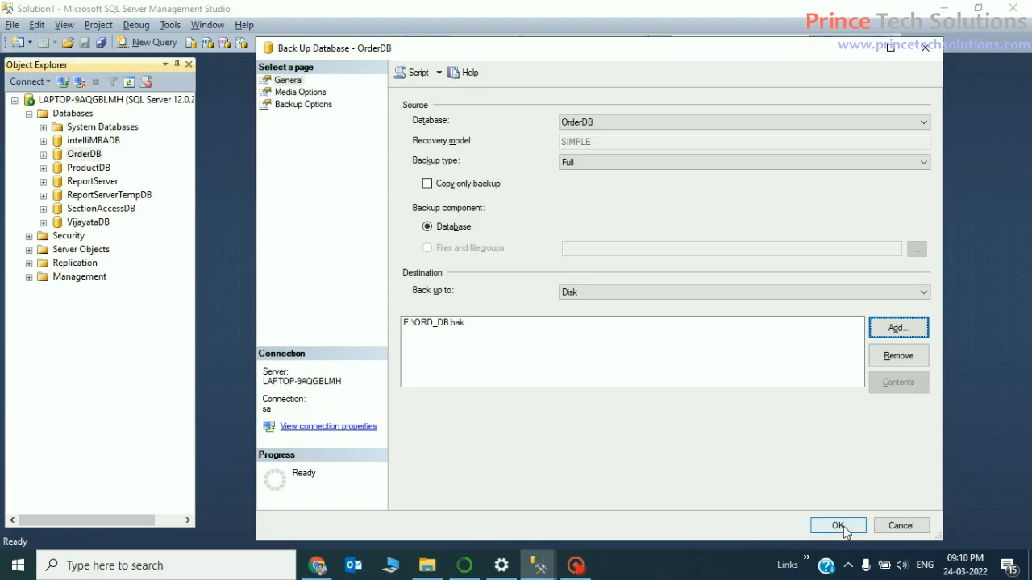
Review the backup type options, keep Full, and run the OrderDB backup
left_click(923, 163)
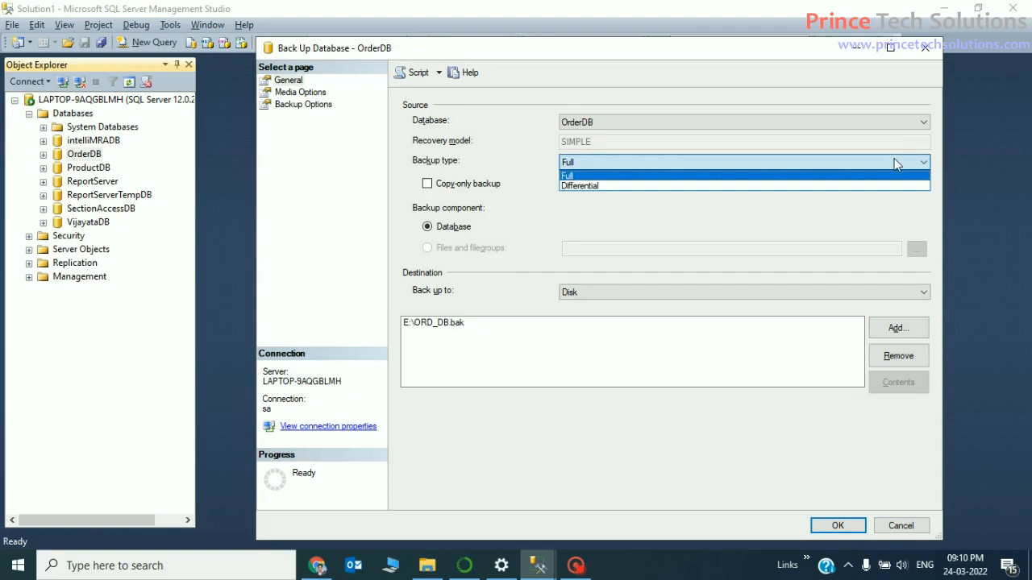
left_click(482, 163)
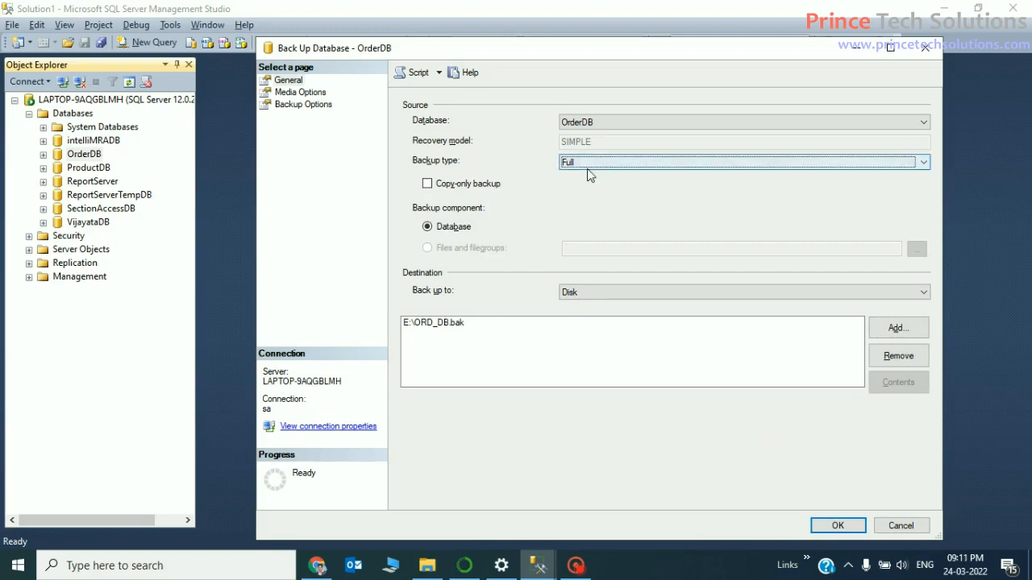
left_click(838, 525)
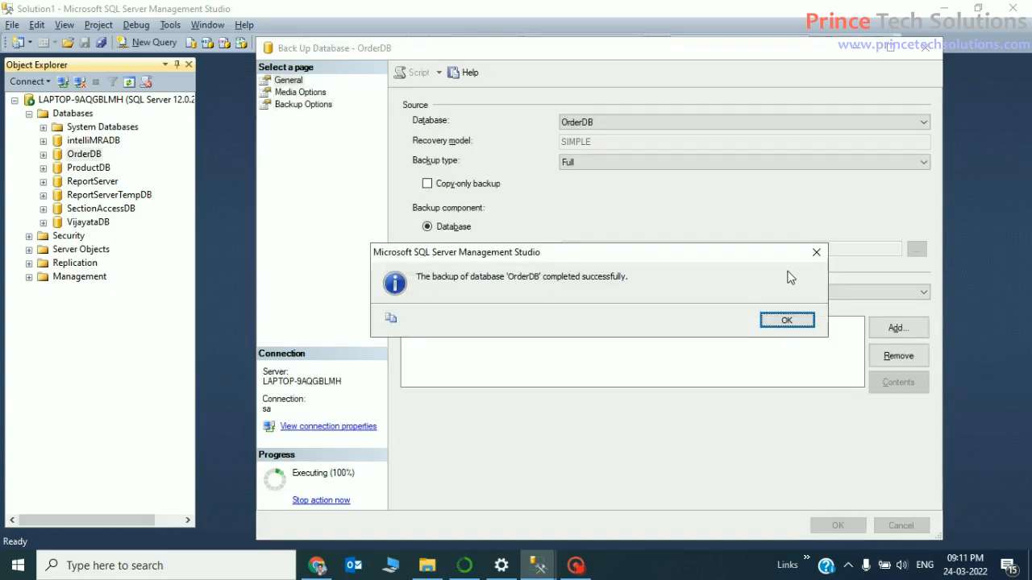
left_click(786, 321)
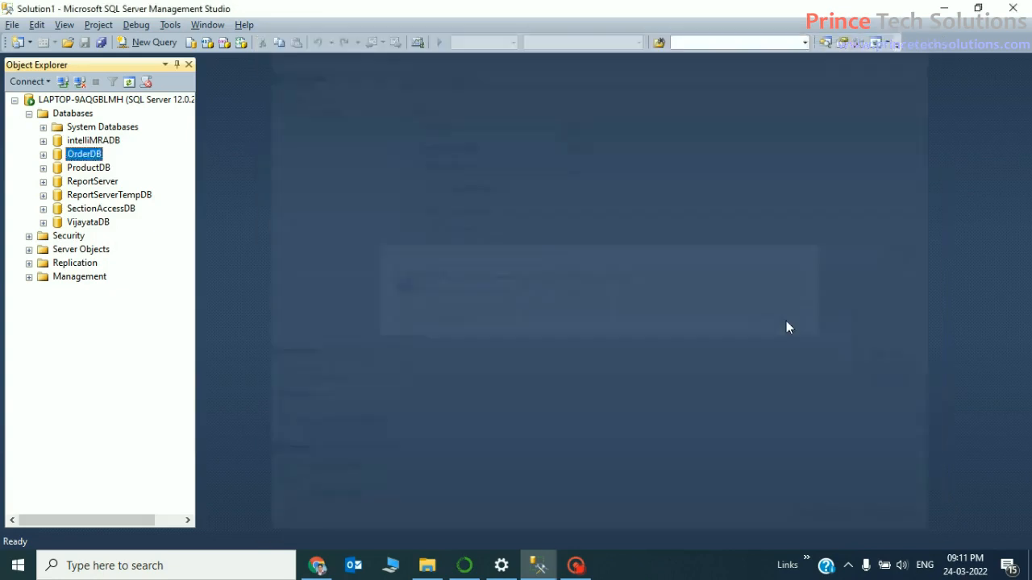
Switch to File Explorer and check the E: drive for the ORD_DB.bak backup file
left_click(427, 565)
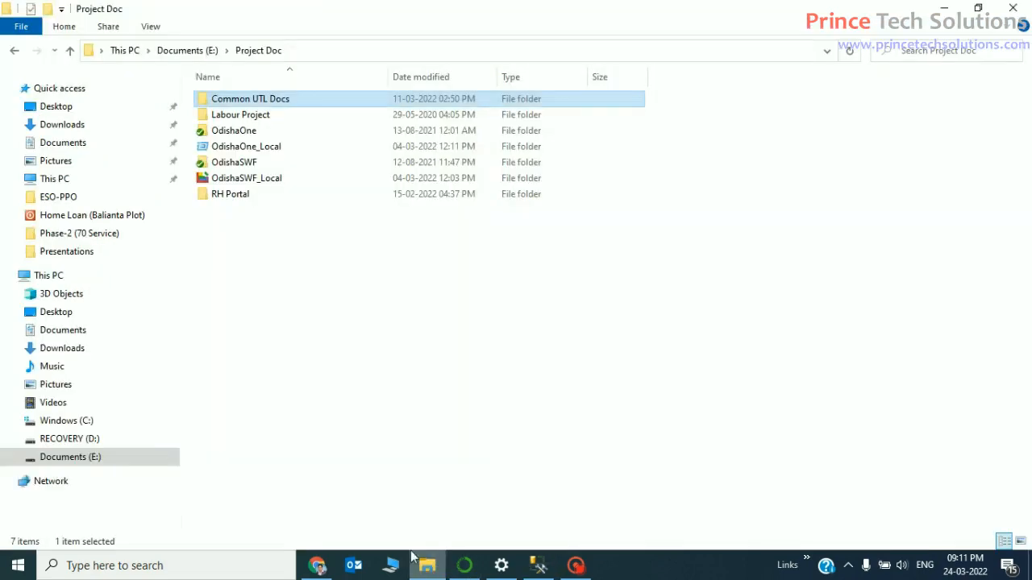
left_click(98, 460)
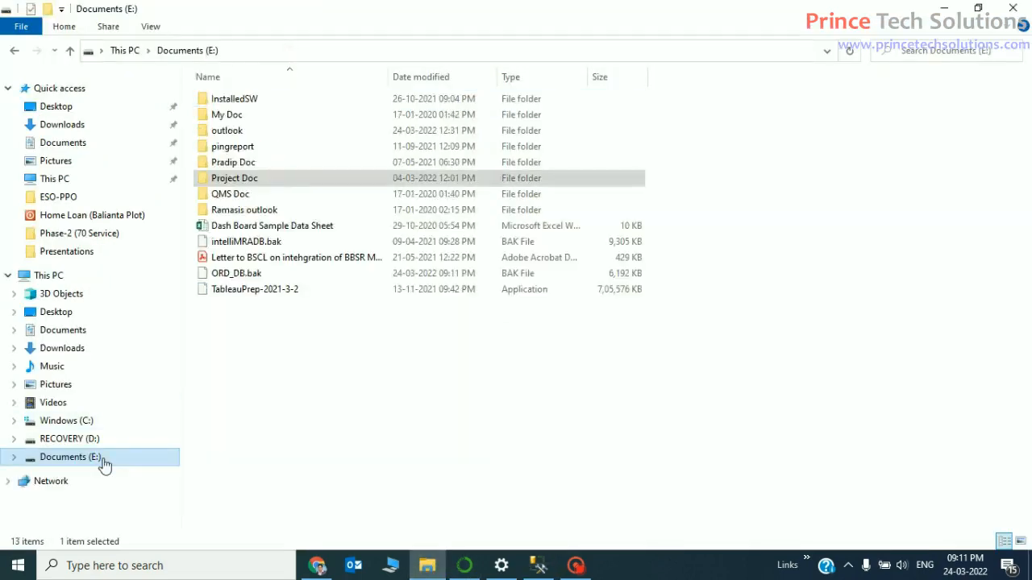
left_click(468, 395)
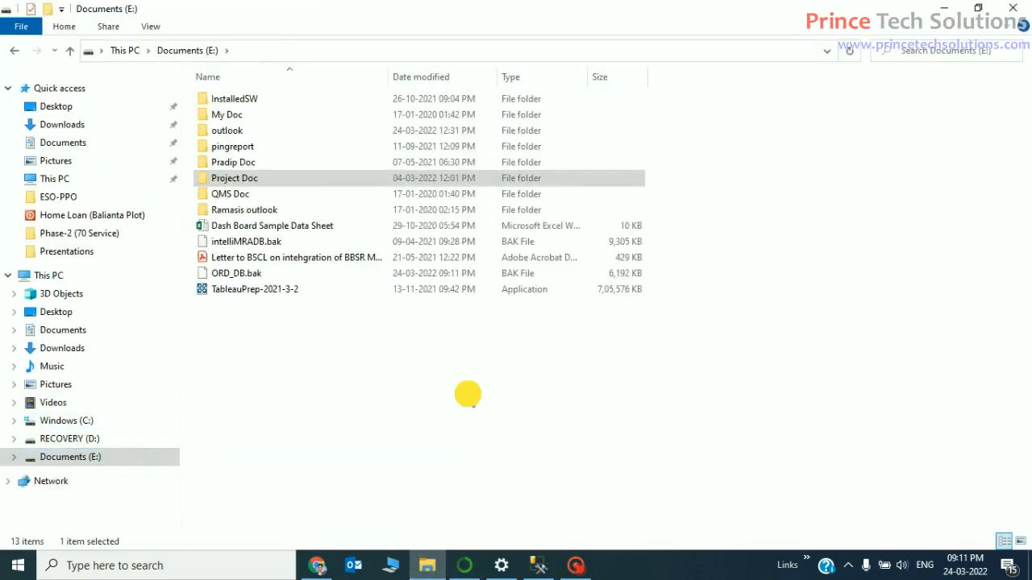
left_click(268, 277)
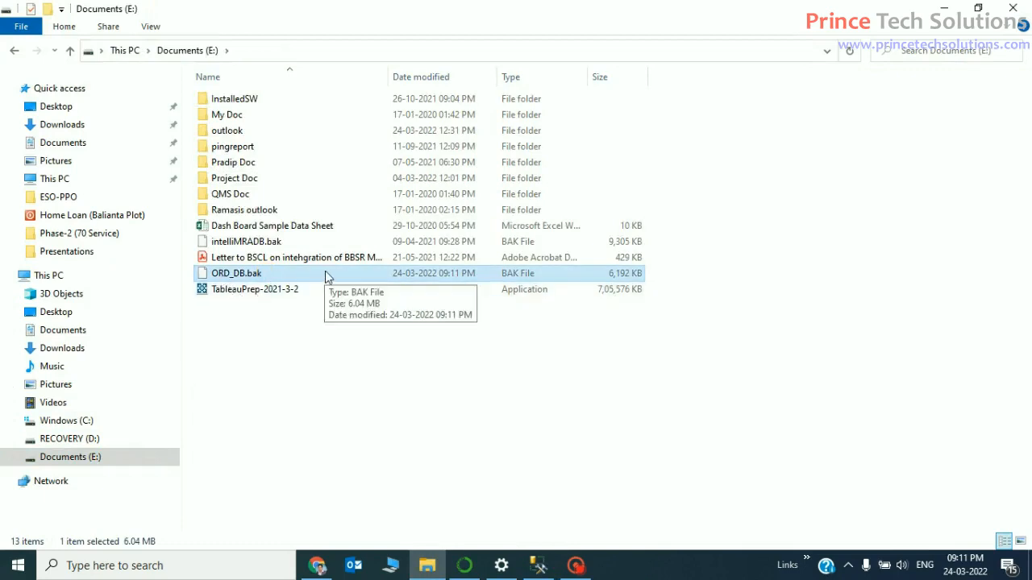
left_click(637, 421)
left_click(631, 429)
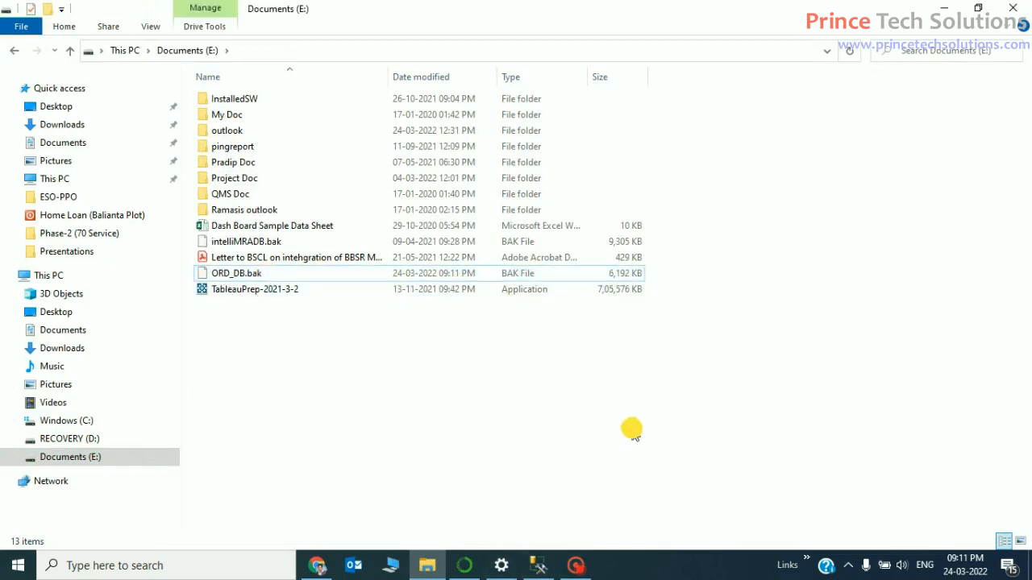
left_click(611, 452)
left_click(611, 451)
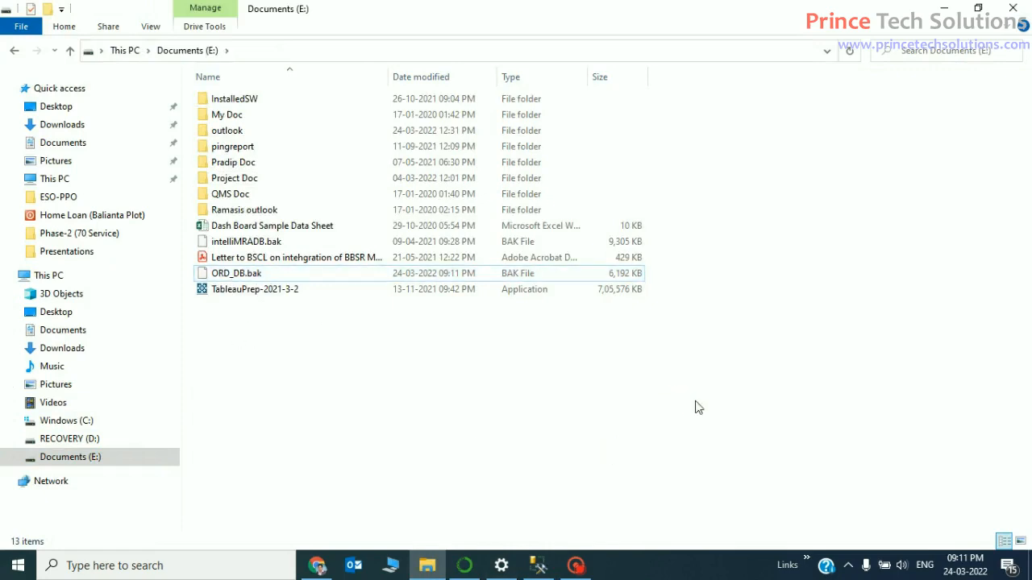
Switch back to SQL Server Management Studio and disconnect from the LAPTOP-9AQGBLMH server
left_click(538, 565)
right_click(59, 99)
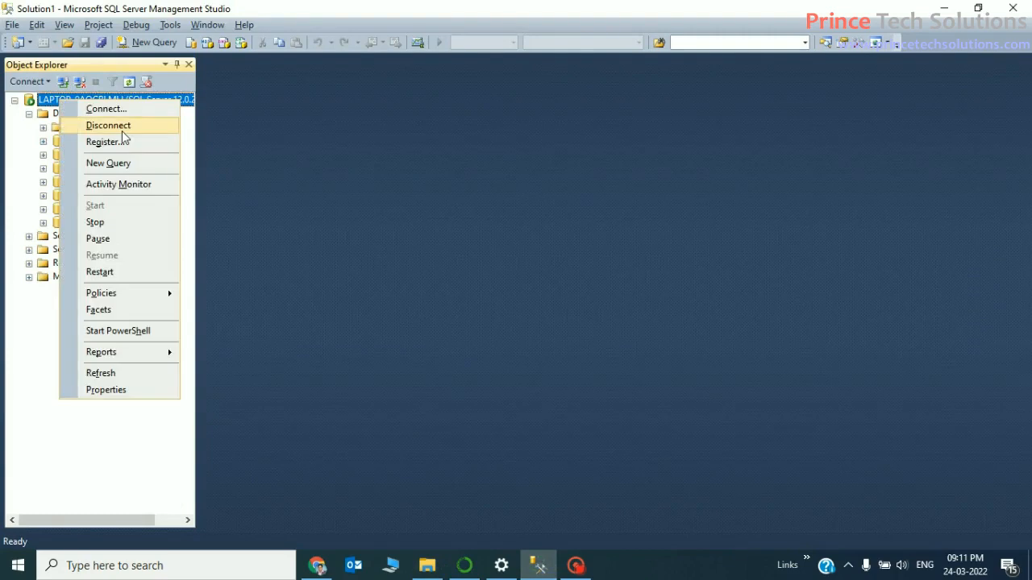
left_click(125, 125)
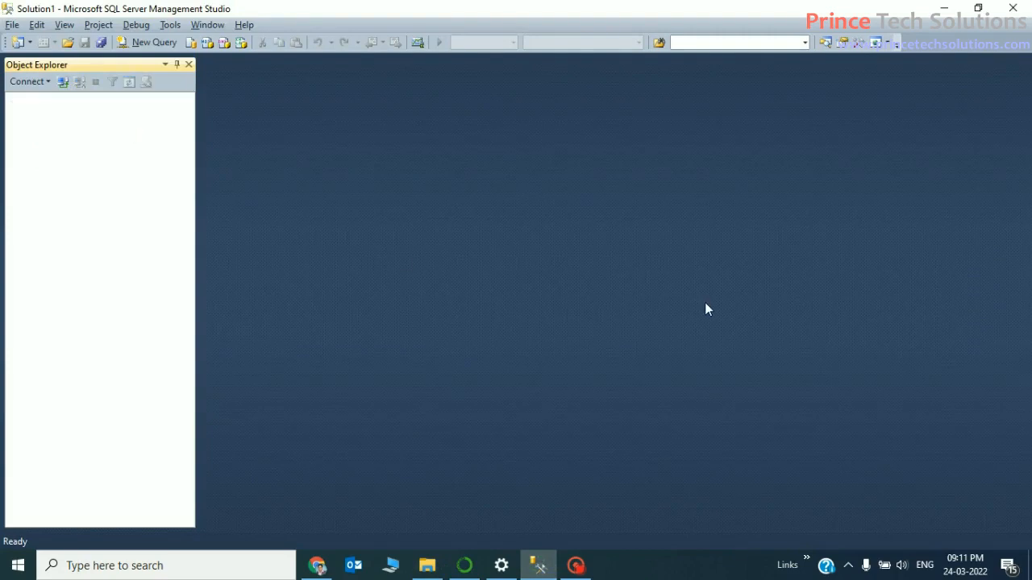
left_click(359, 196)
Connect to the LAPTOP-9AQGBLMH database engine using SQL Server Authentication with the saved sa login
left_click(30, 82)
left_click(445, 309)
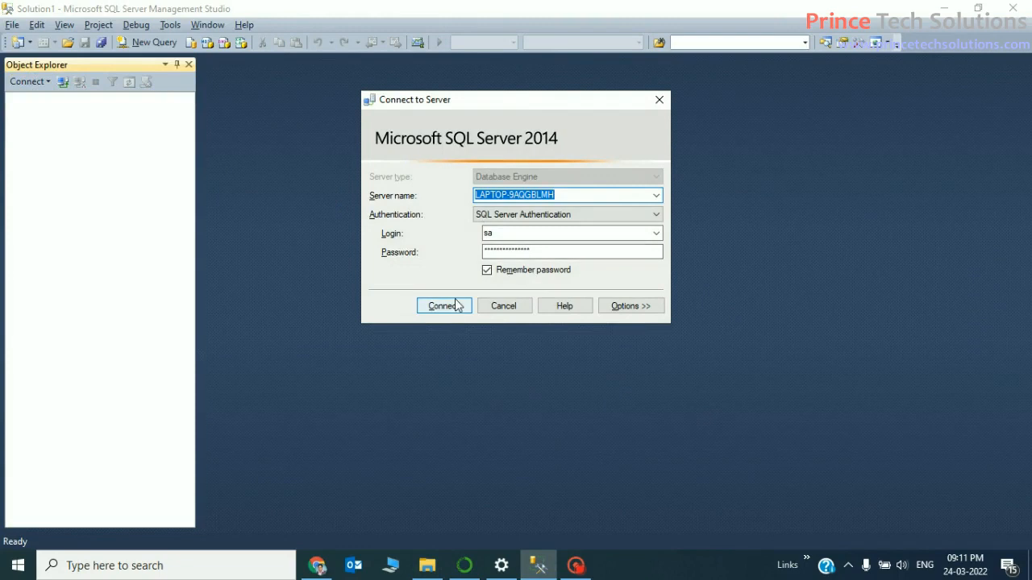
left_click(456, 305)
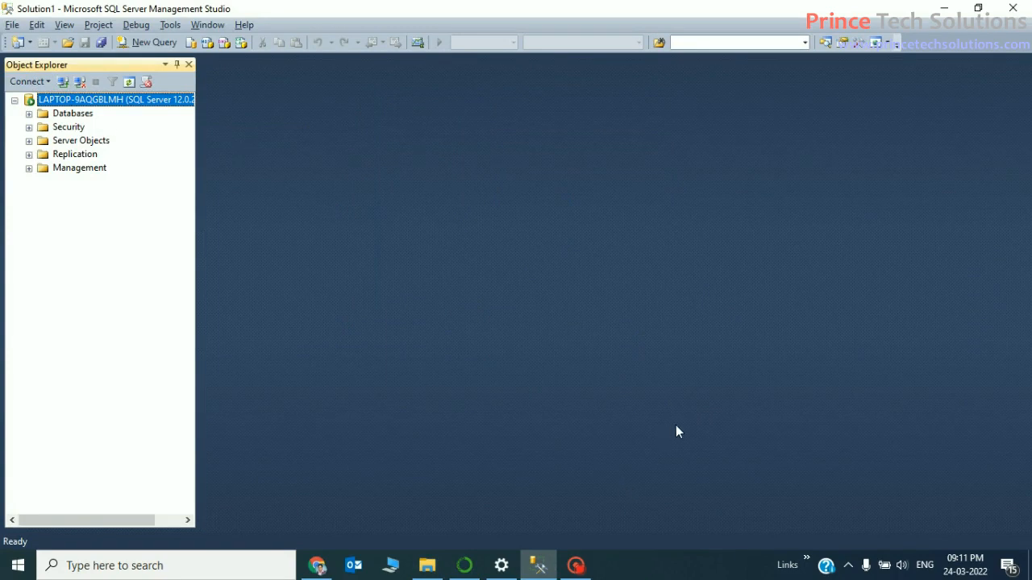
Switch to File Explorer and inspect the ORD_DB.bak backup file on the E: drive
left_click(427, 565)
left_click(254, 273)
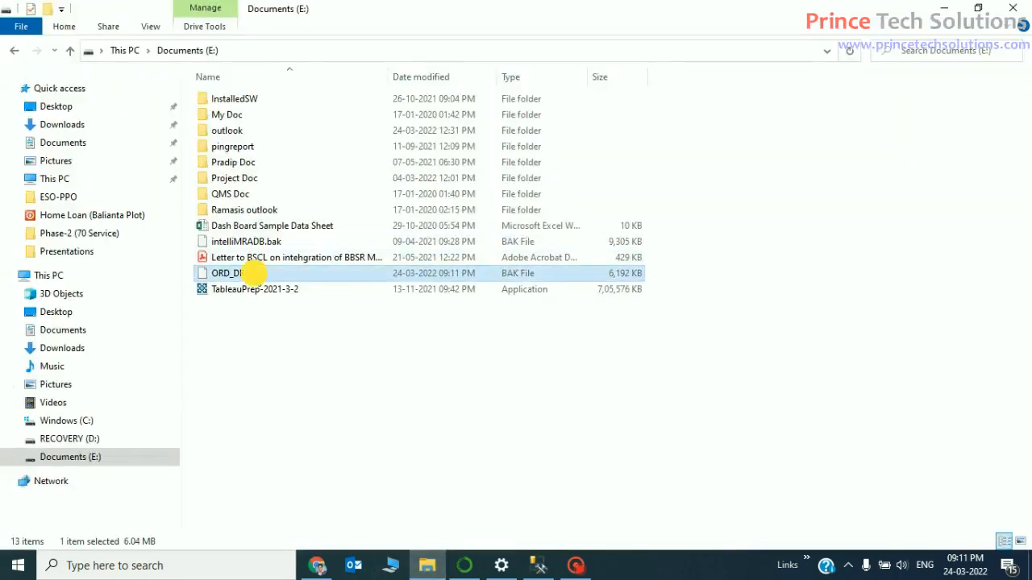
left_click(248, 273)
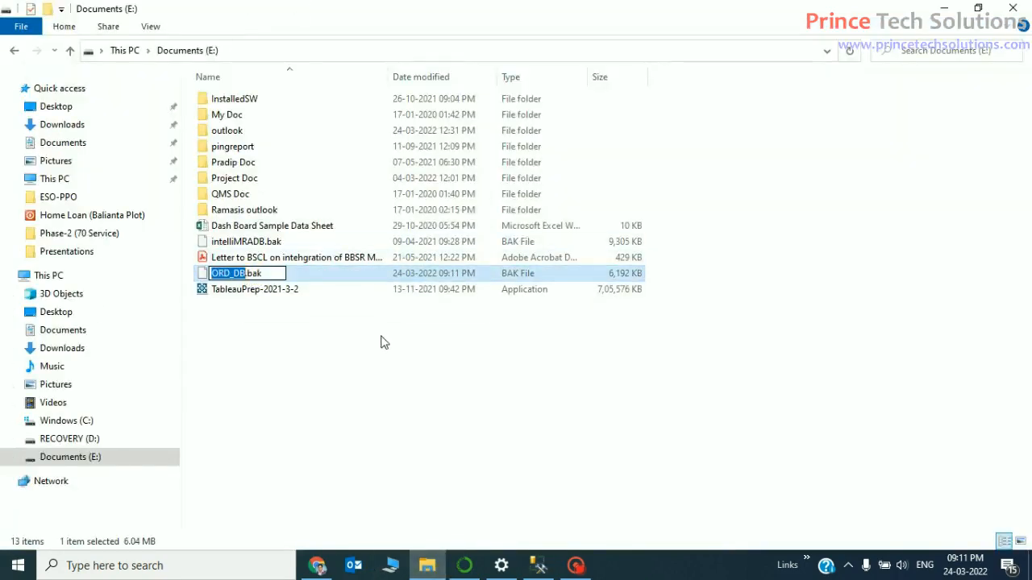
left_click(403, 410)
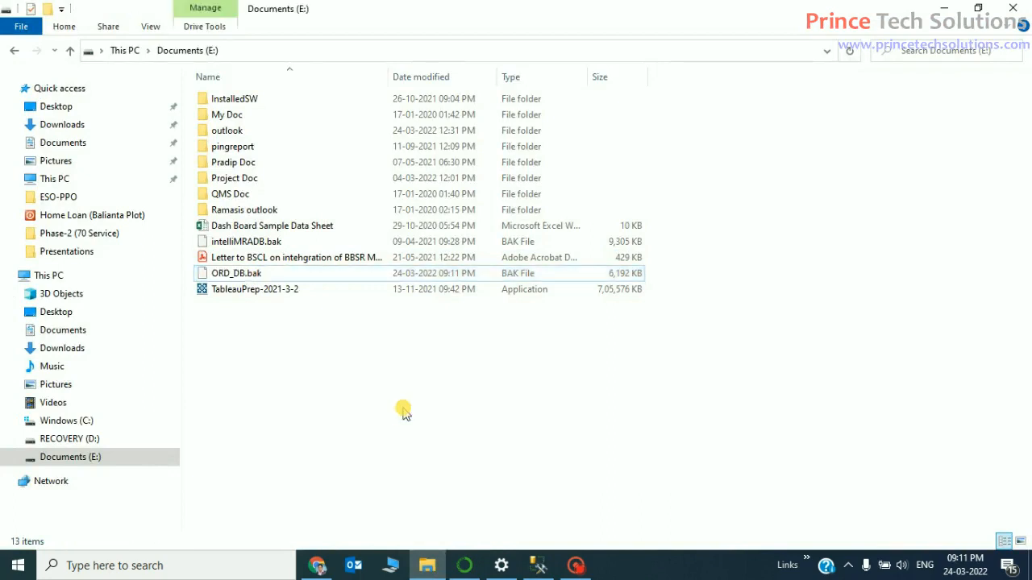
left_click(235, 273)
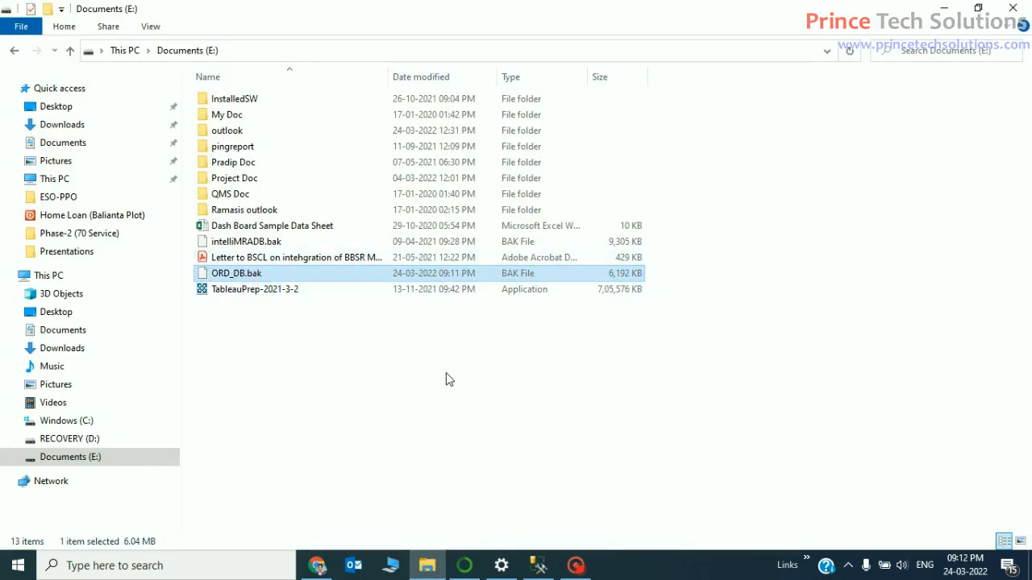
Switch back to SQL Server Management Studio and expand the server's Databases folder
left_click(539, 565)
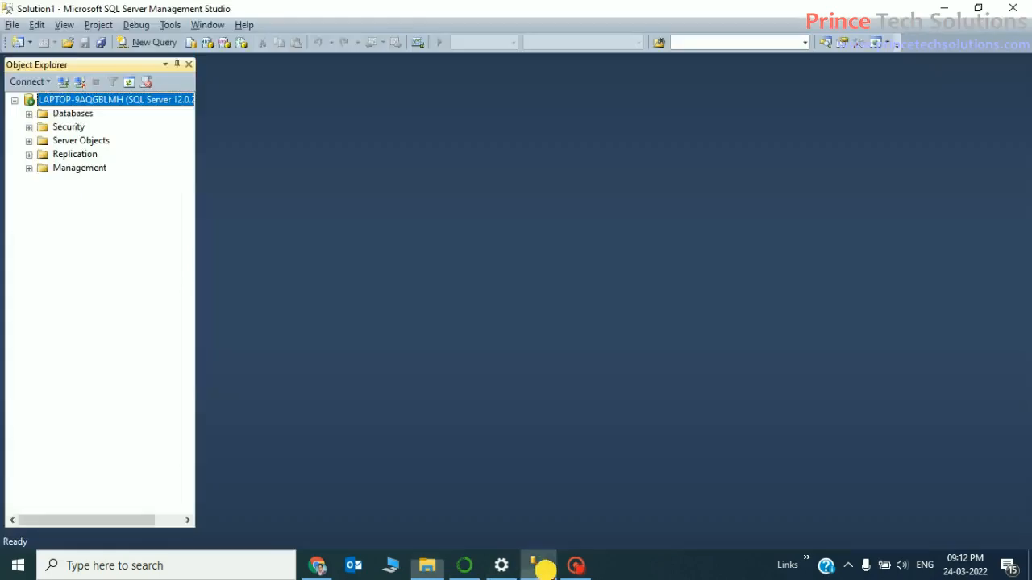
left_click(29, 114)
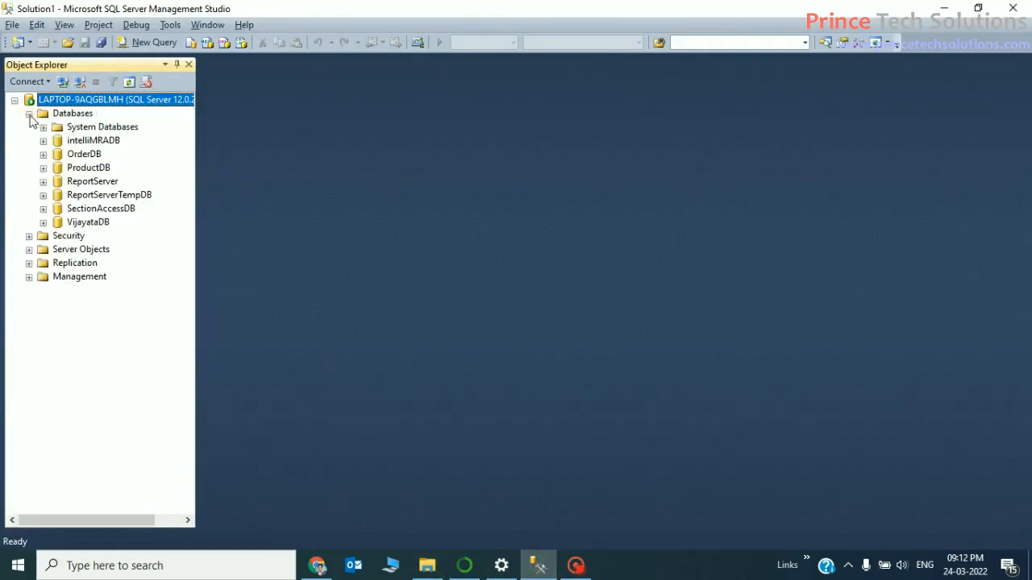
right_click(73, 116)
left_click(103, 403)
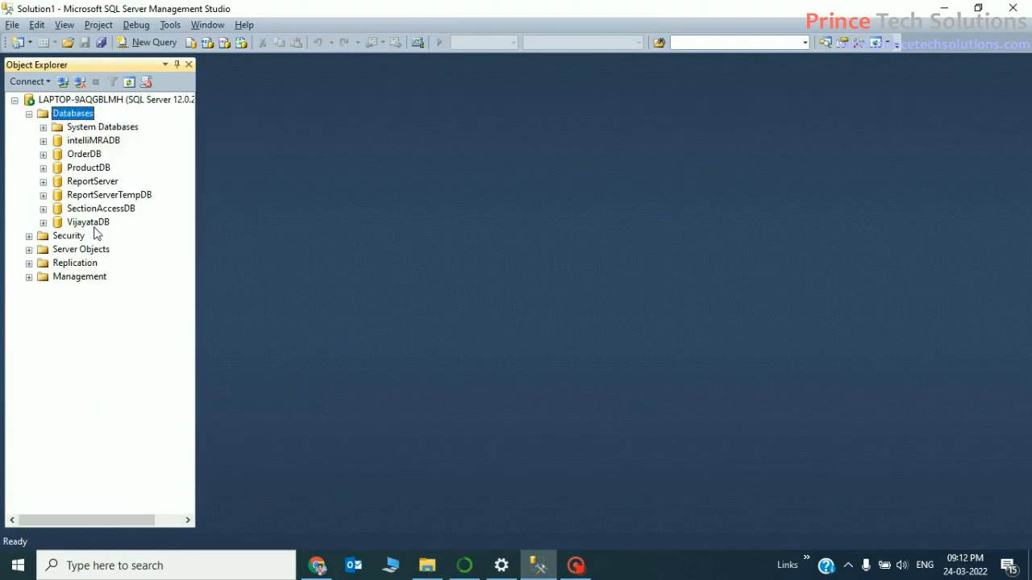
Start a database restore from the Databases folder and enter ORD_DB as the destination database
right_click(56, 114)
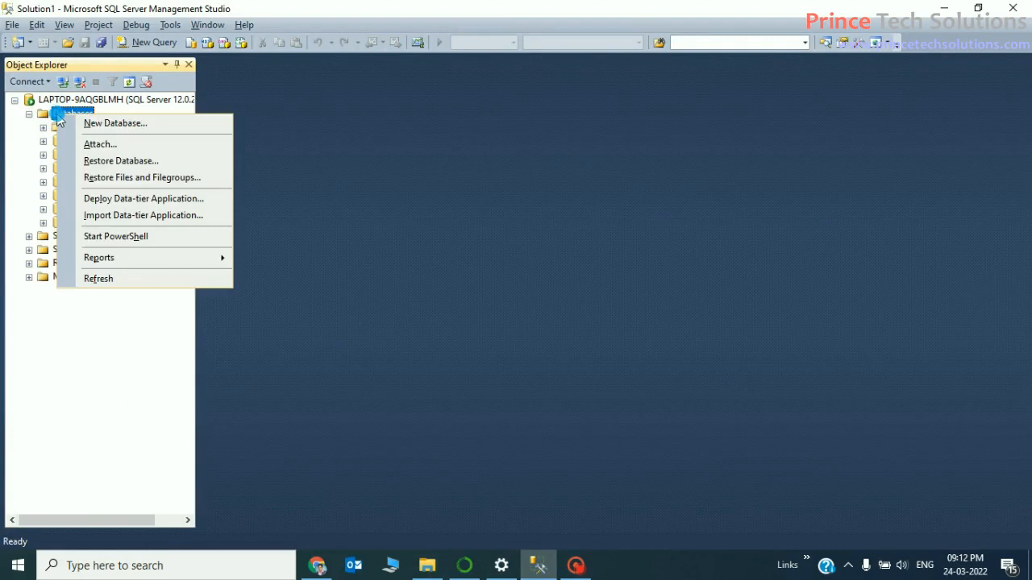
left_click(153, 163)
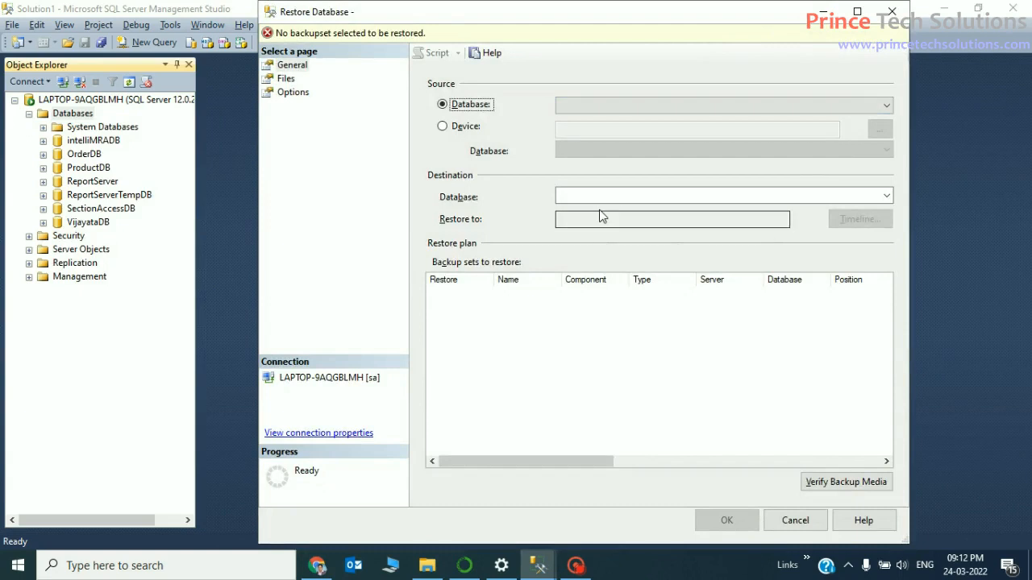
left_click(621, 197)
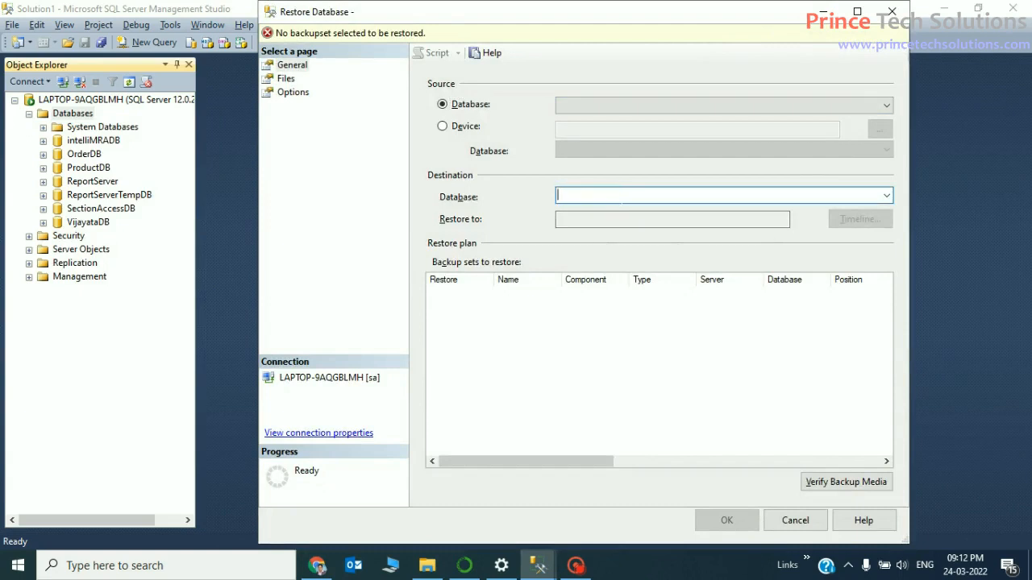
type("ORD_DB")
Set the restore source to a device and add the backup file E:\ORD_DB.bak as its media
left_click(441, 128)
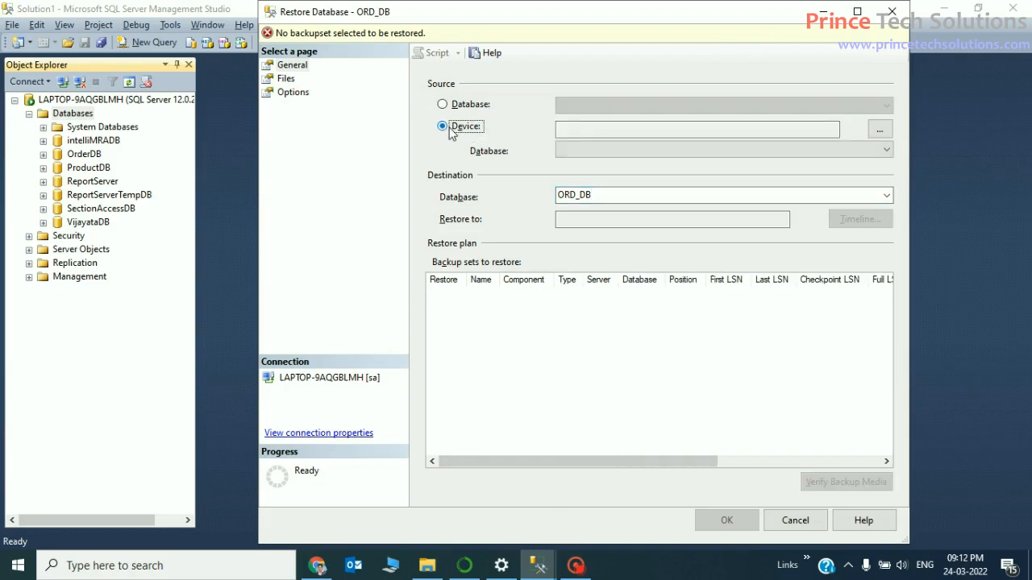
left_click(879, 131)
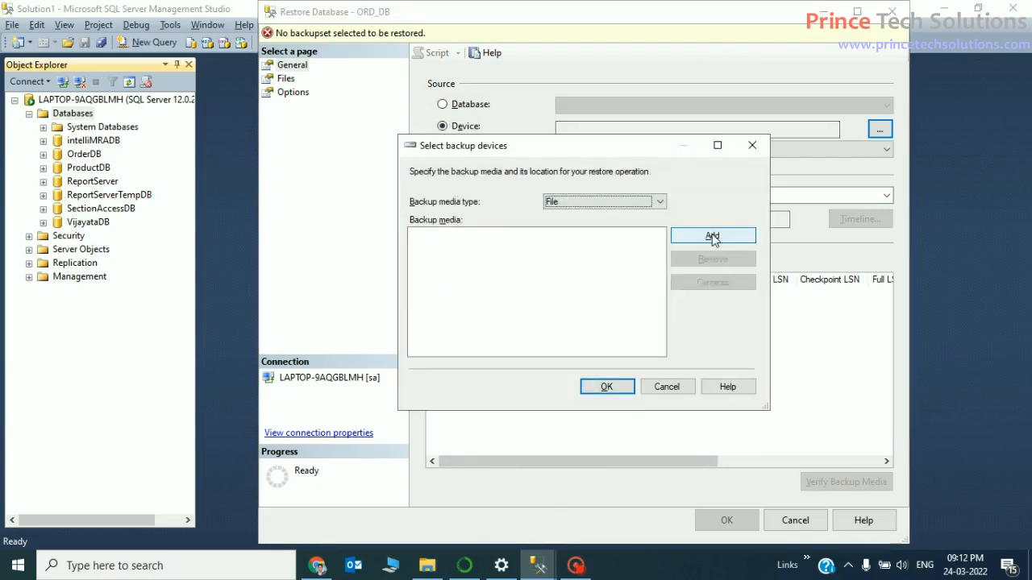
left_click(712, 237)
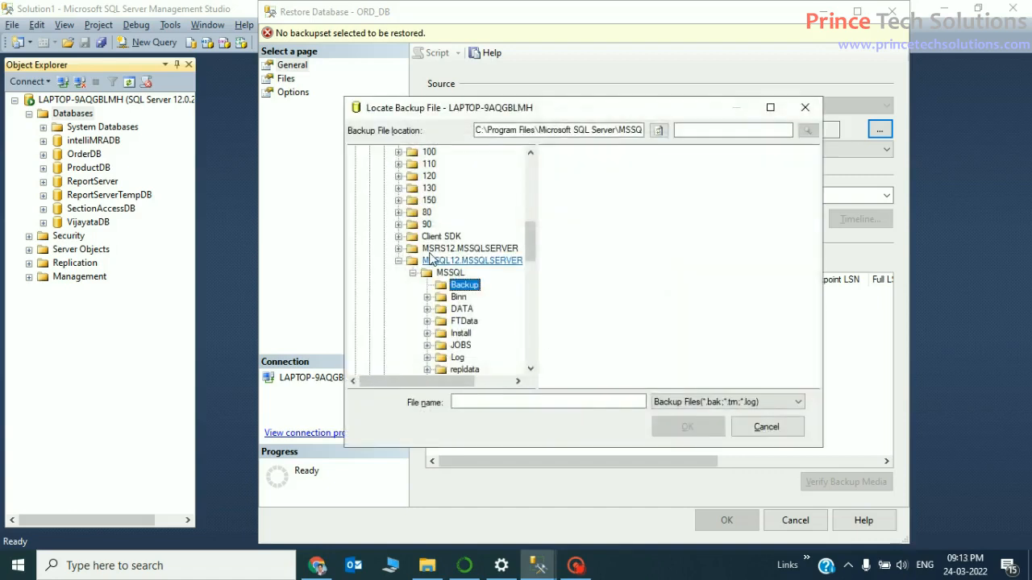
left_click(530, 171)
left_click(530, 171)
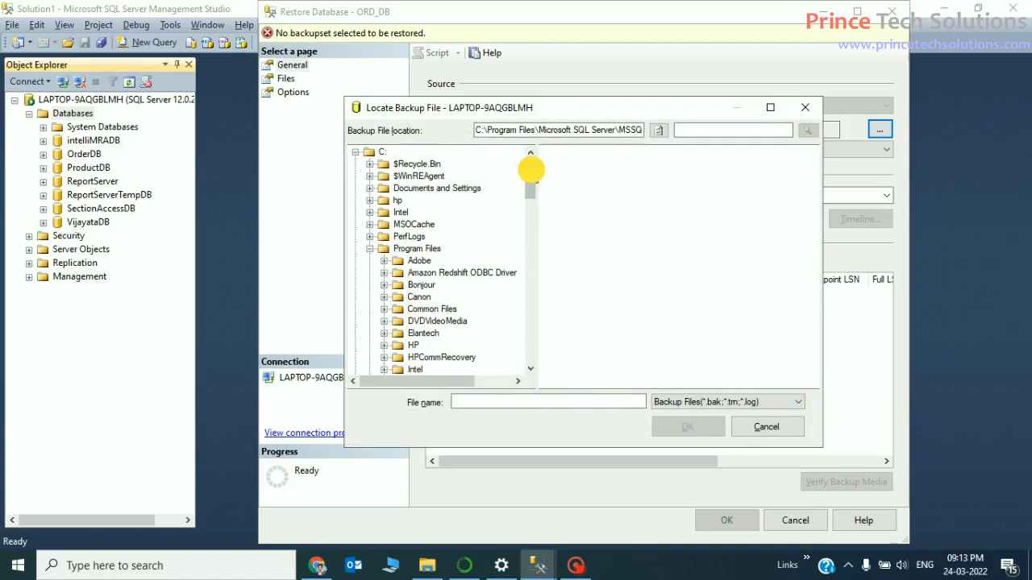
left_click(355, 151)
left_click(379, 177)
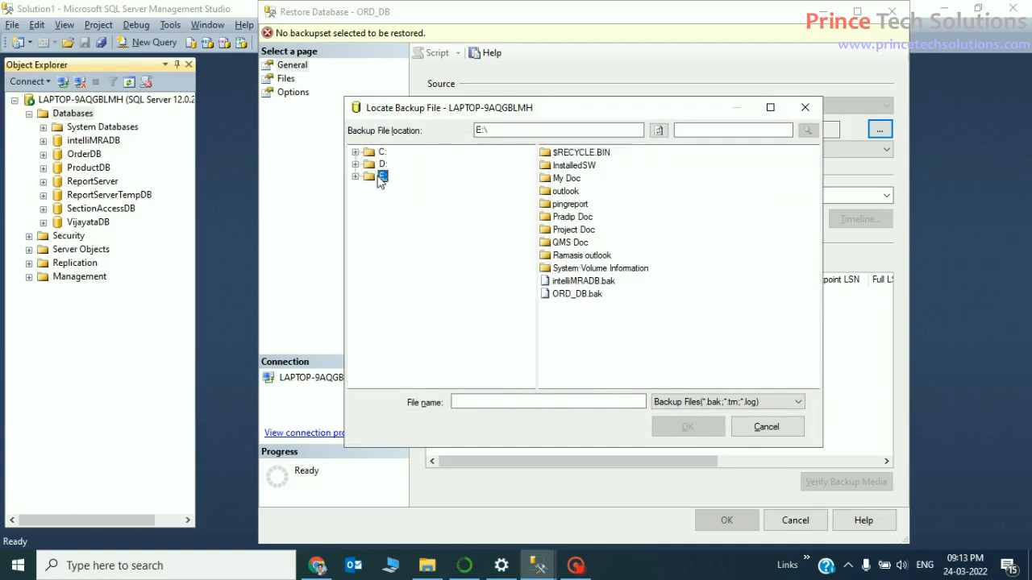
left_click(570, 295)
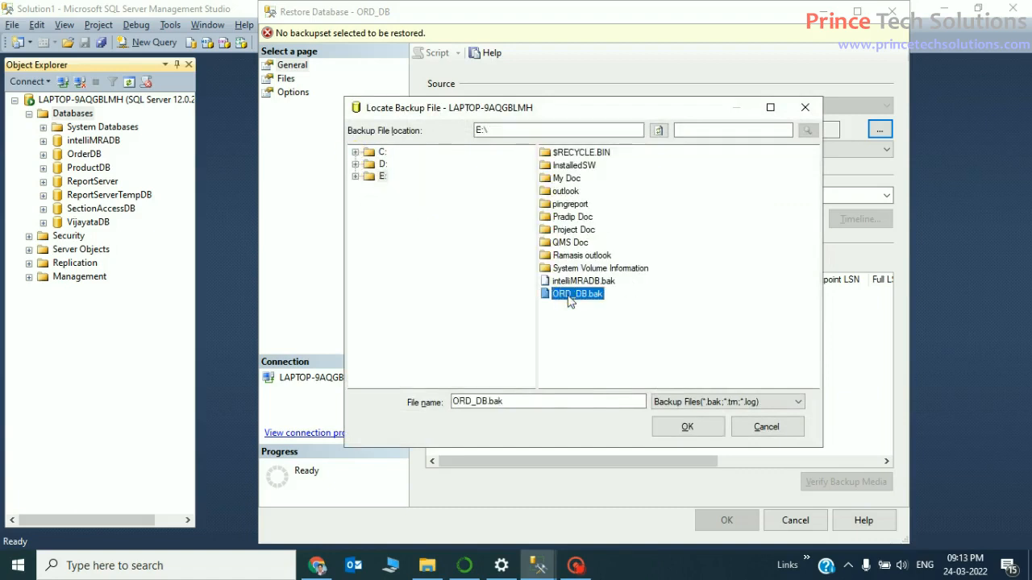
left_click(706, 434)
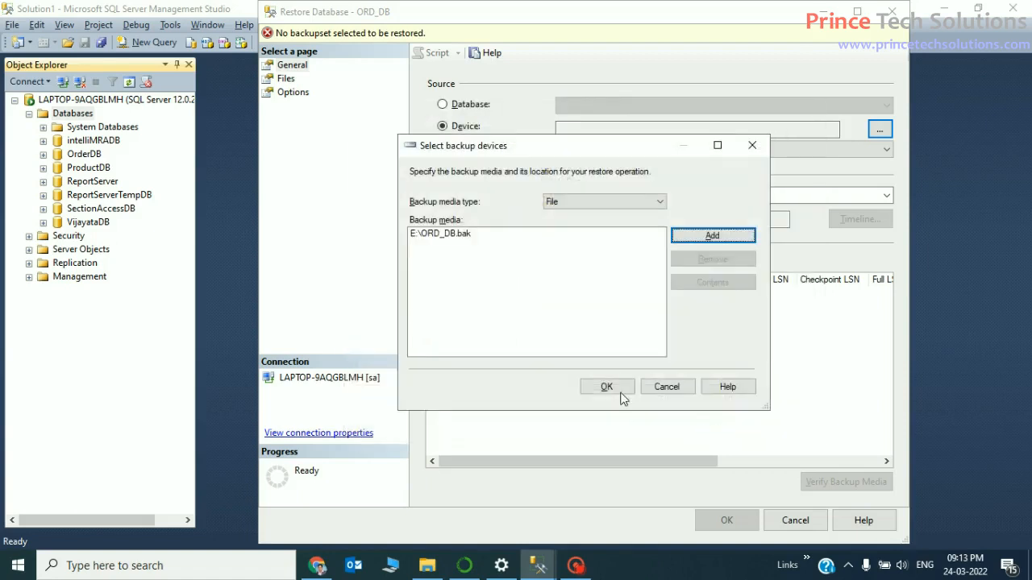
left_click(607, 388)
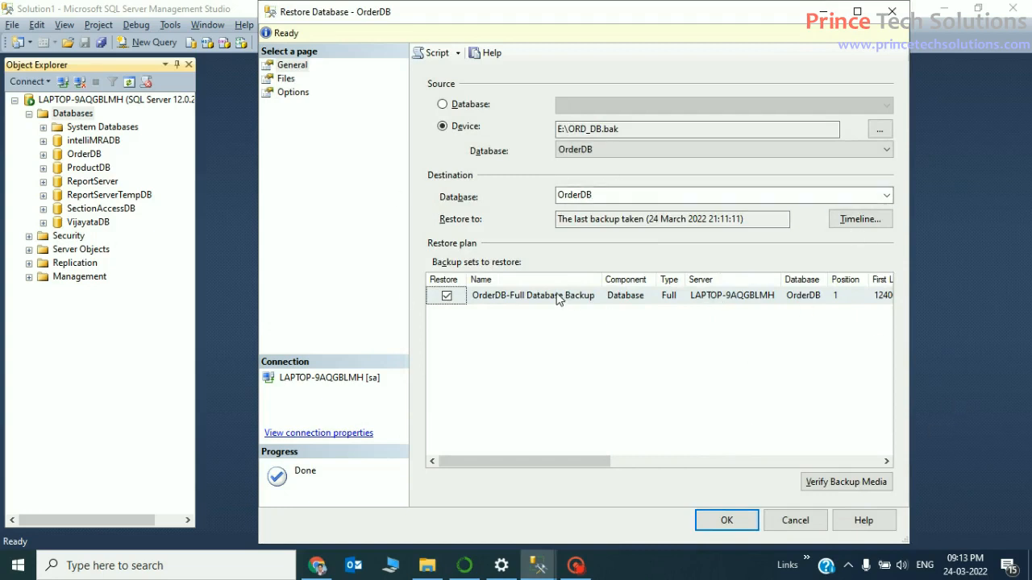
Review the restore's file and option settings, keep the defaults, and restore the OrderDB full backup
left_click(289, 79)
left_click(290, 92)
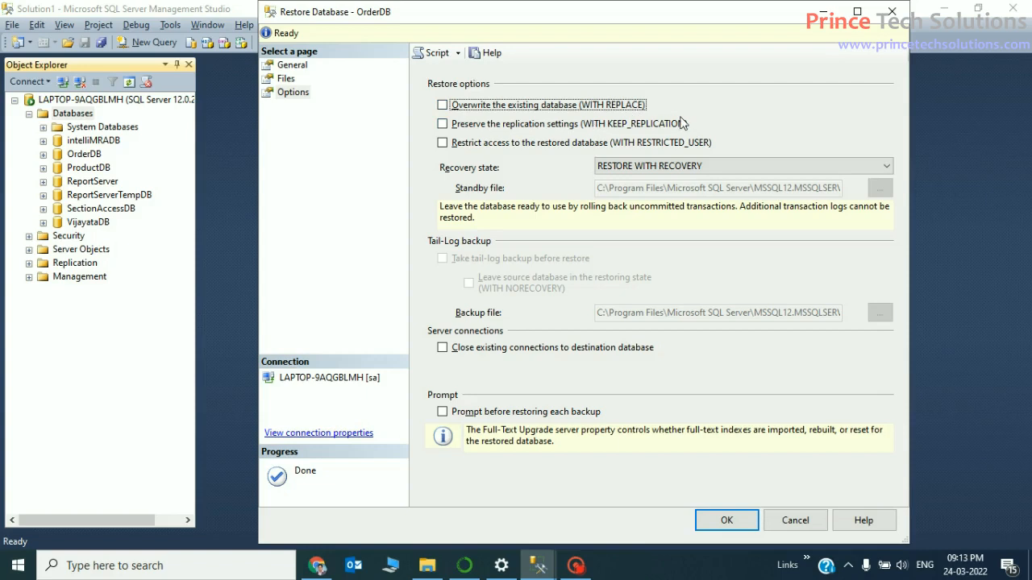
left_click(293, 66)
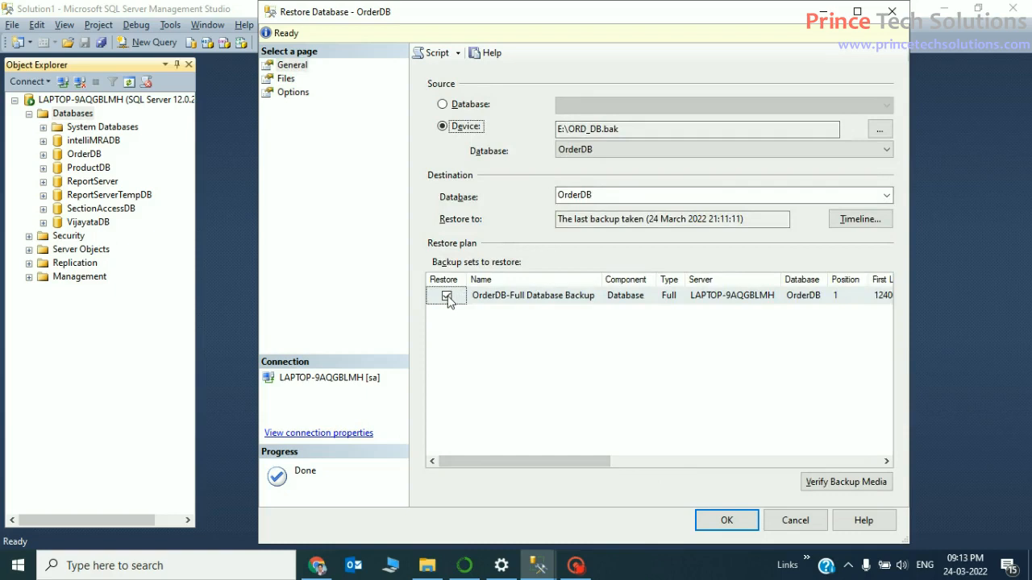
left_click(737, 521)
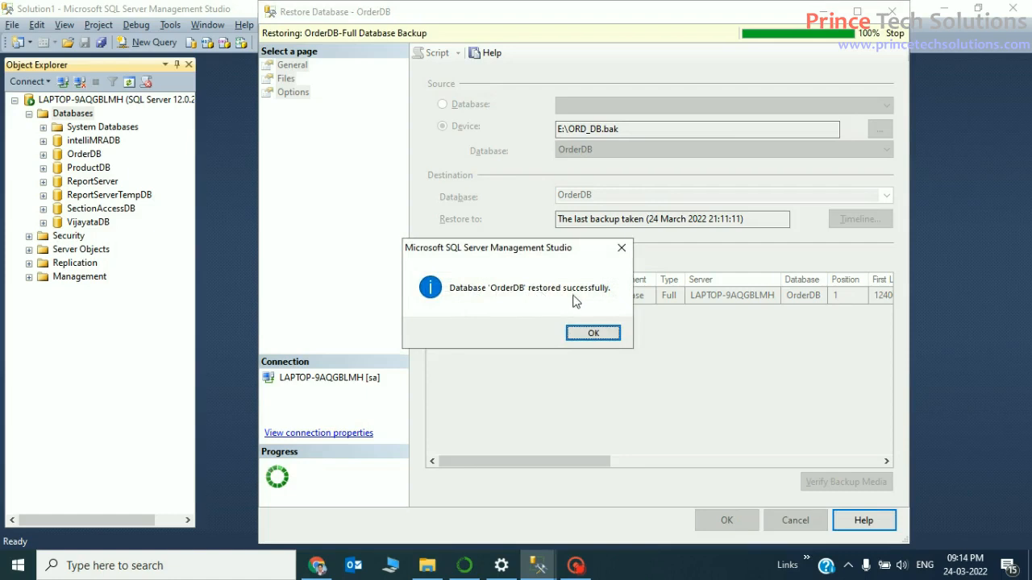
left_click(593, 334)
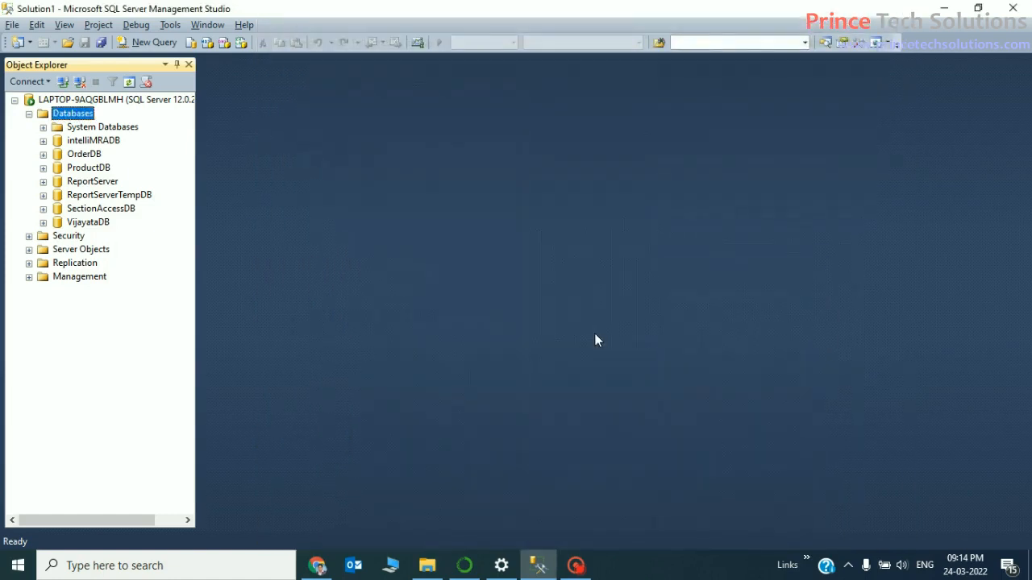
Refresh the Databases folder and check the contents of the restored OrderDB database
right_click(79, 114)
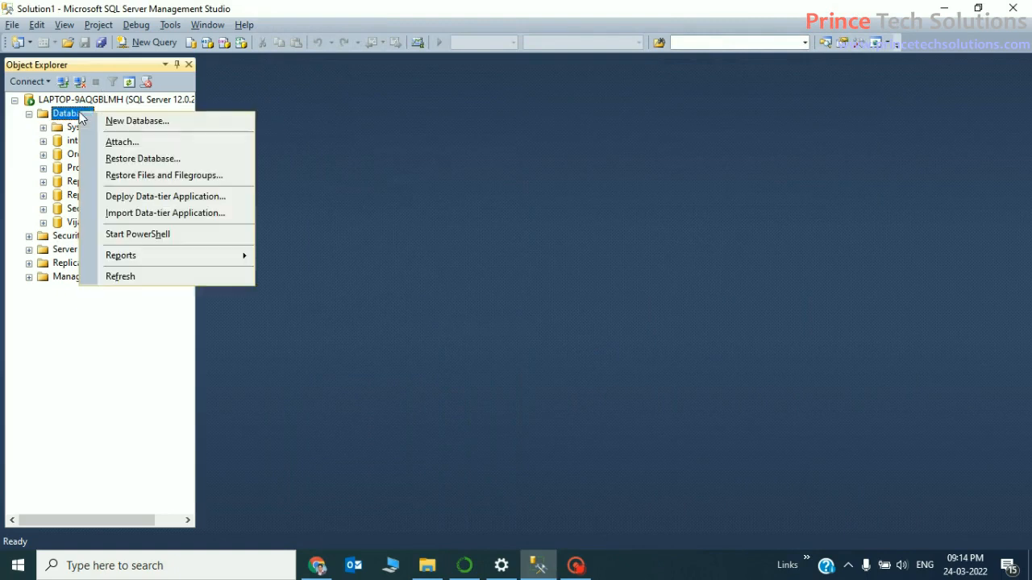
left_click(148, 280)
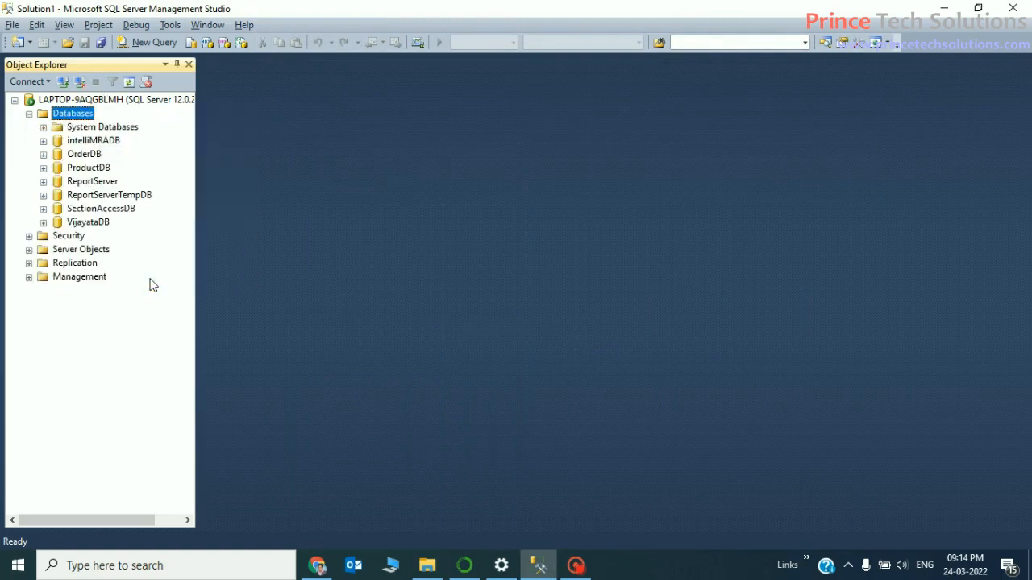
left_click(43, 154)
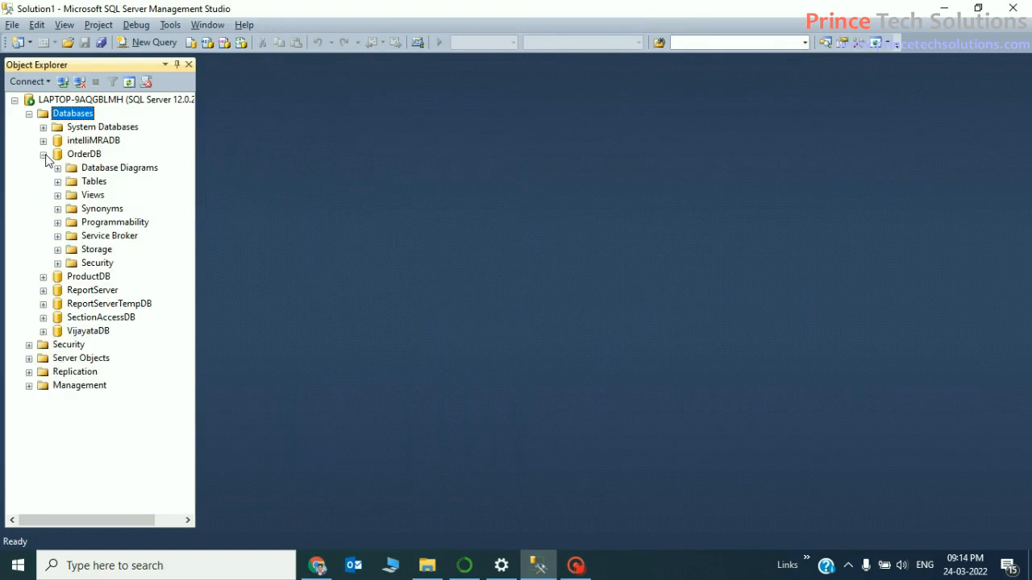
left_click(44, 154)
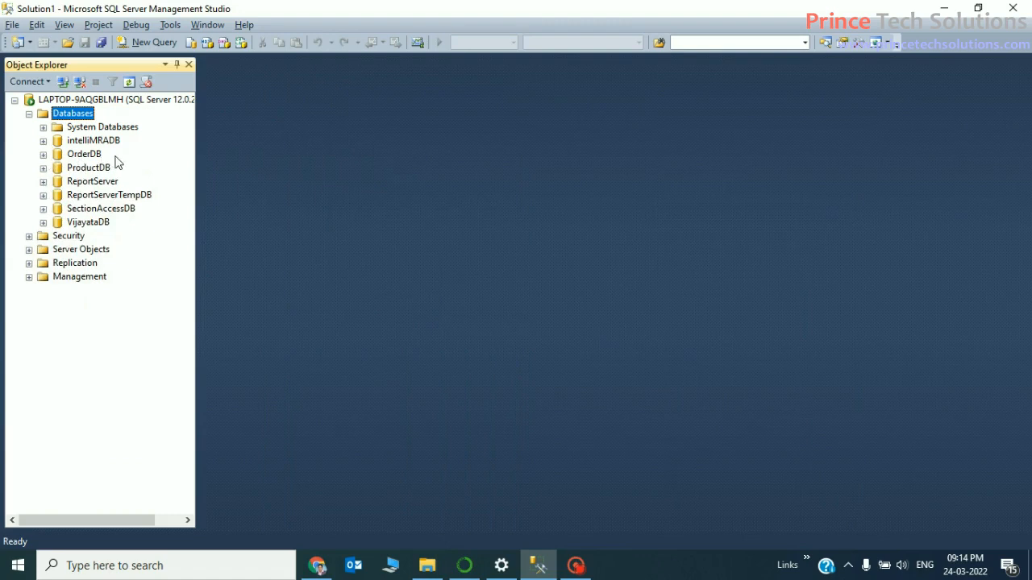
Dismiss the ORD_DB restore dialog and delete the OrderDB database from the server
left_click(135, 418)
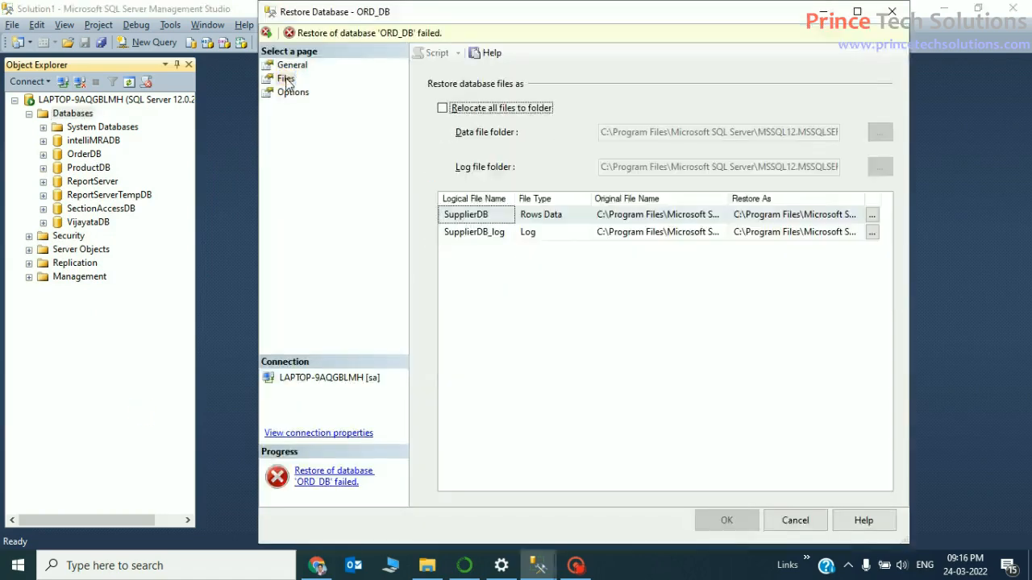
left_click(814, 522)
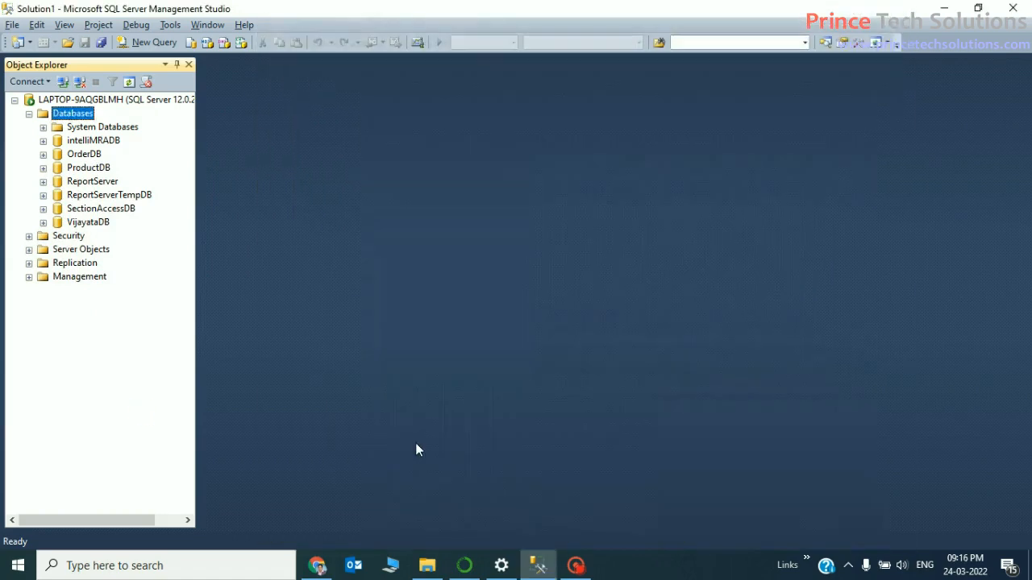
right_click(81, 155)
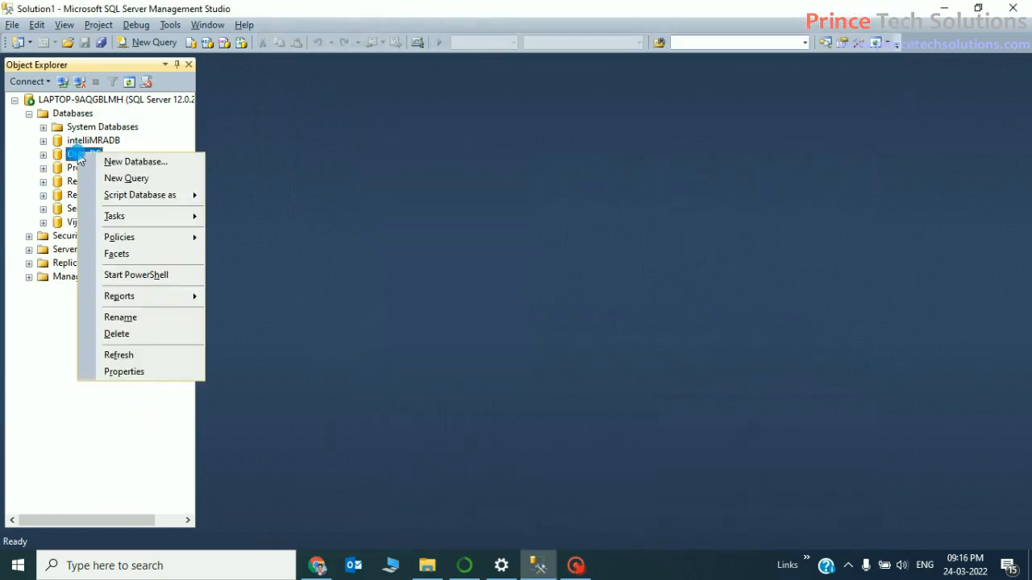
left_click(135, 334)
left_click(672, 493)
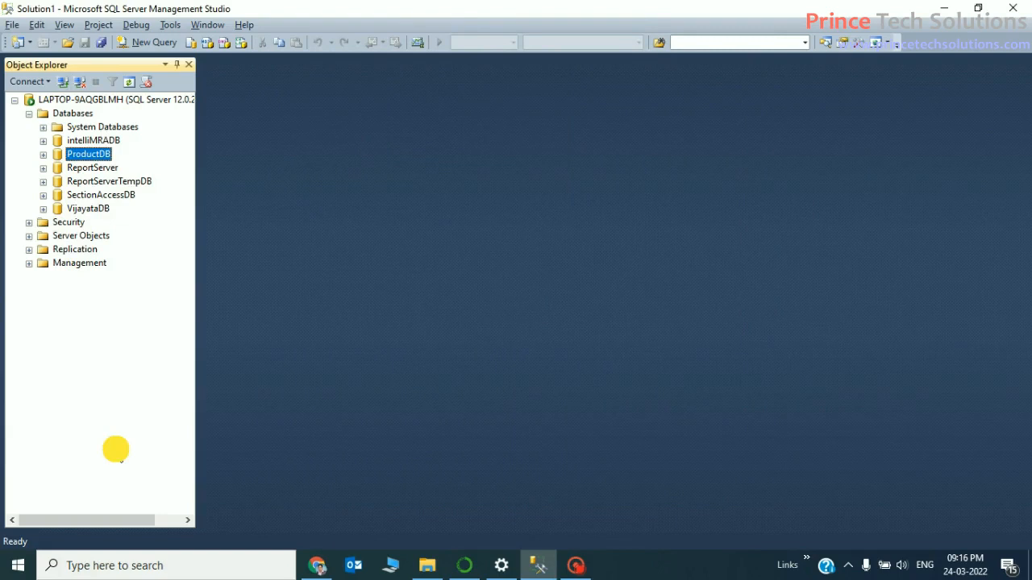
Start a database restore from the Databases folder and choose a device as the restore source
left_click(70, 117)
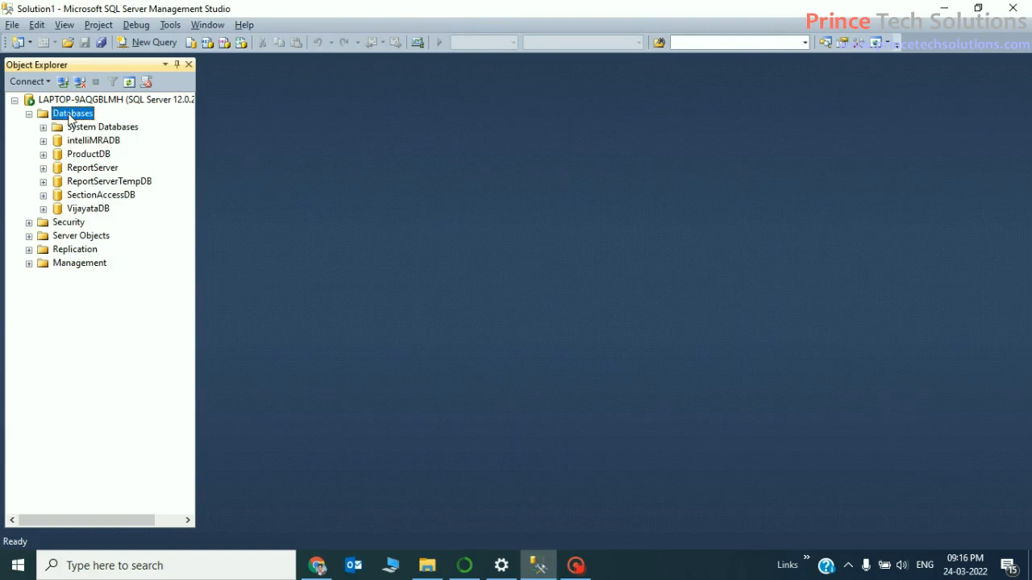
right_click(70, 117)
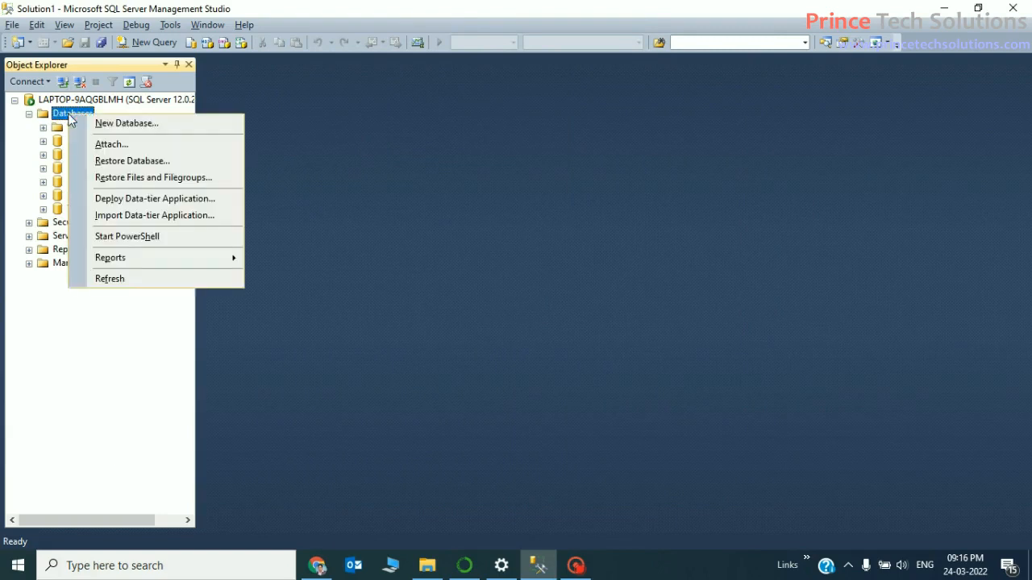
left_click(153, 164)
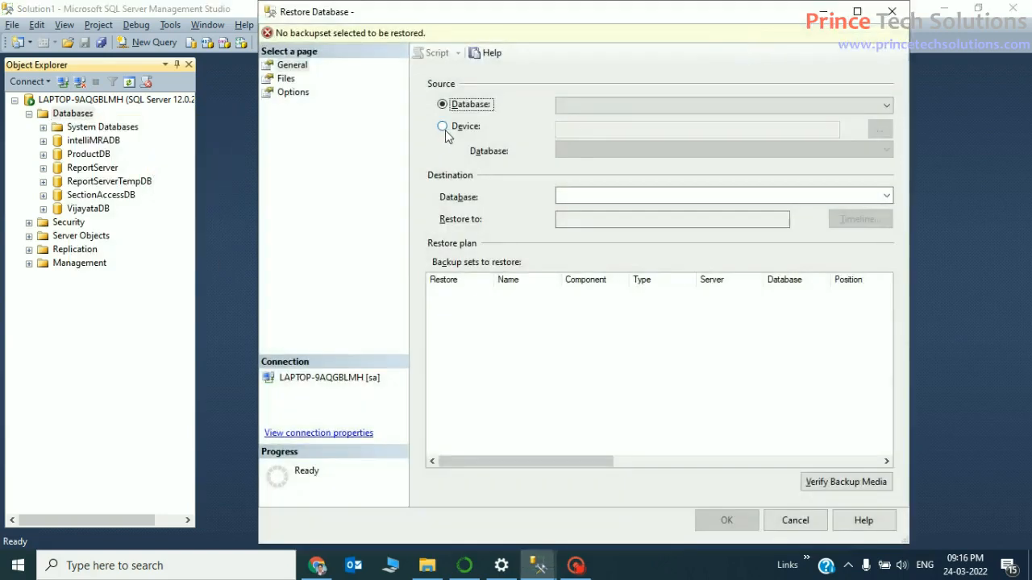
left_click(443, 127)
left_click(880, 129)
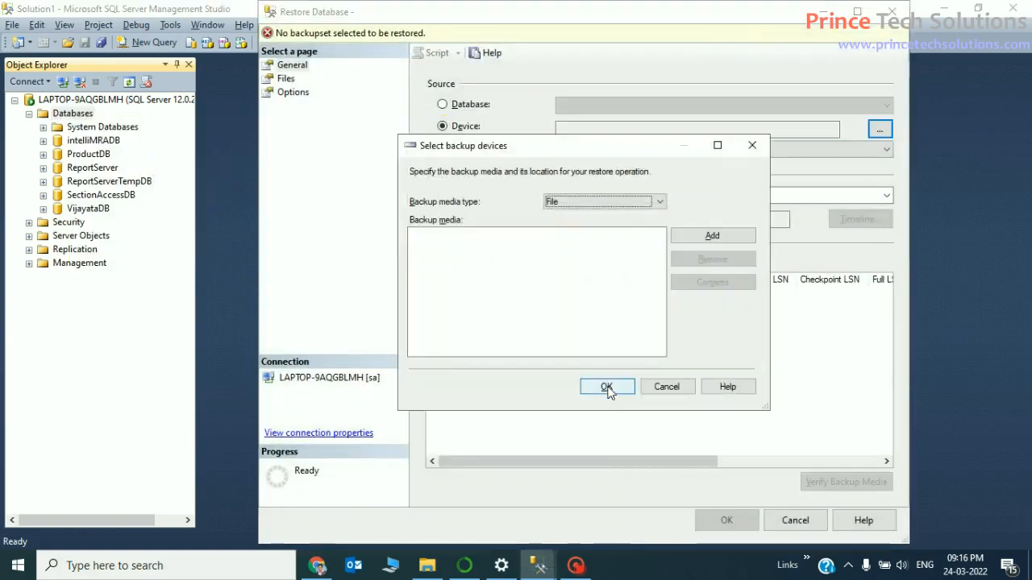
Add the backup file E:\ORD_DB.bak as the restore media and restore the OrderDB full backup from it
left_click(737, 234)
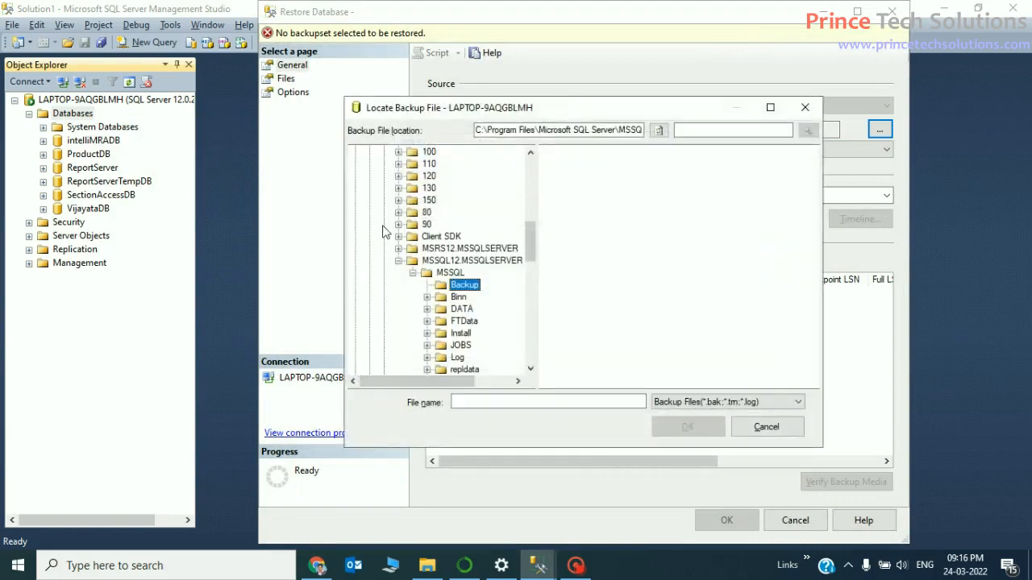
scroll(395, 215, "up", 10)
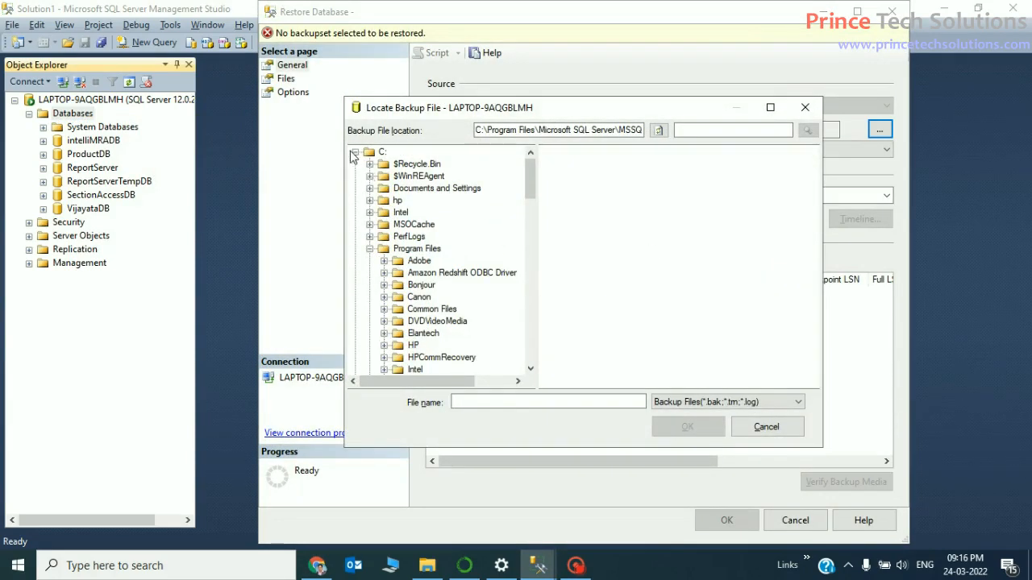
left_click(361, 158)
left_click(382, 176)
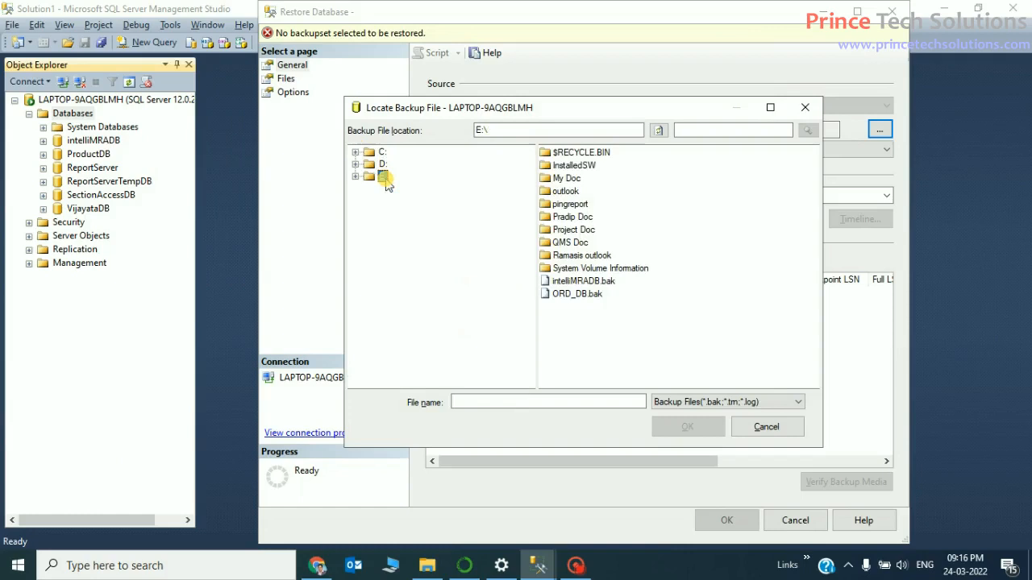
left_click(591, 295)
left_click(687, 426)
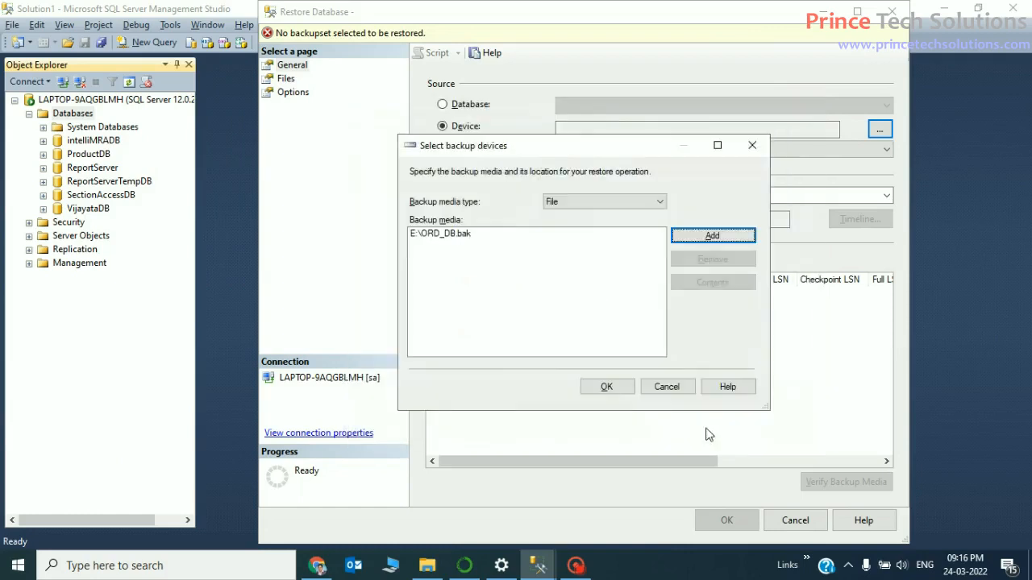
left_click(606, 386)
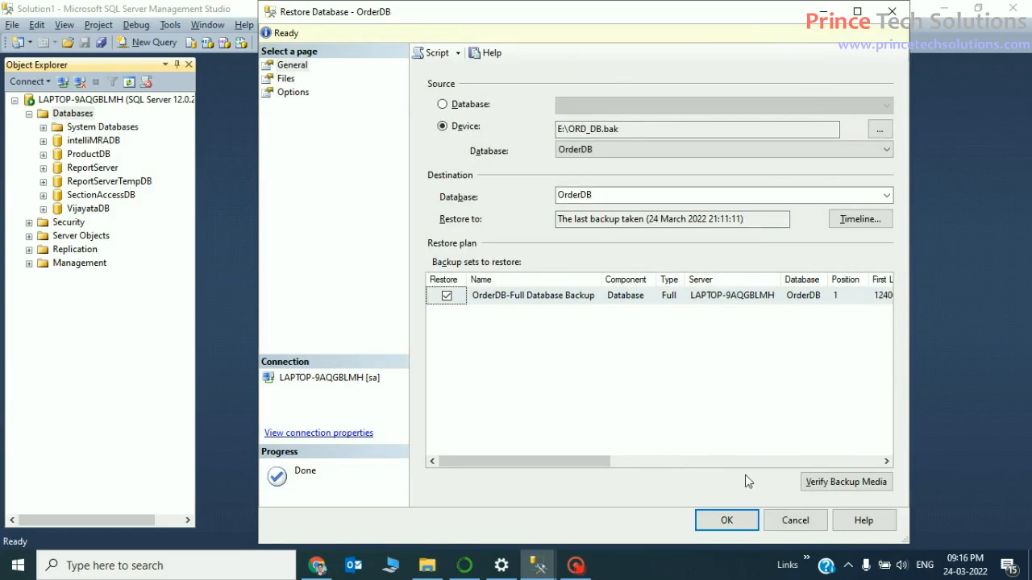
left_click(740, 523)
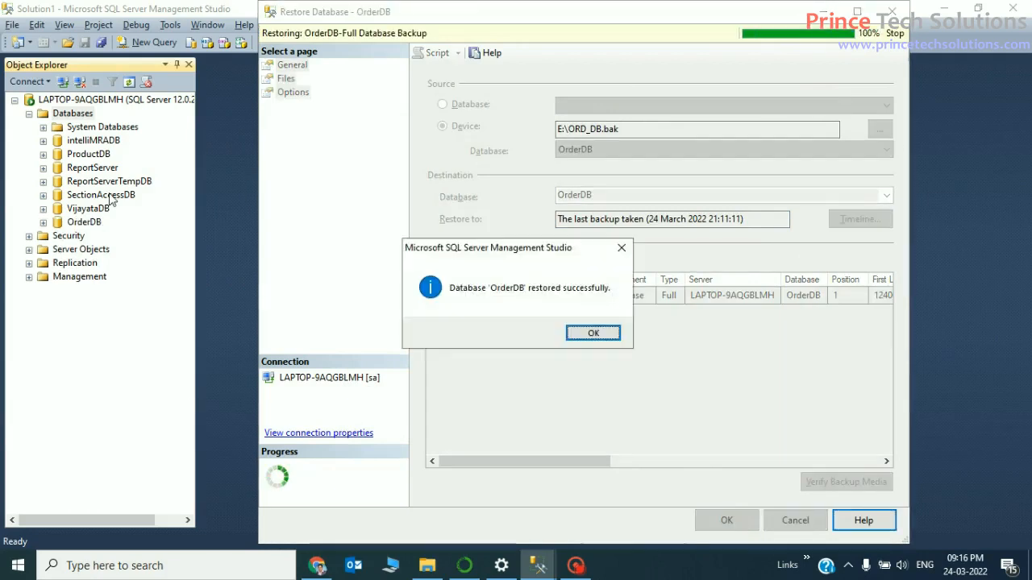
left_click(593, 334)
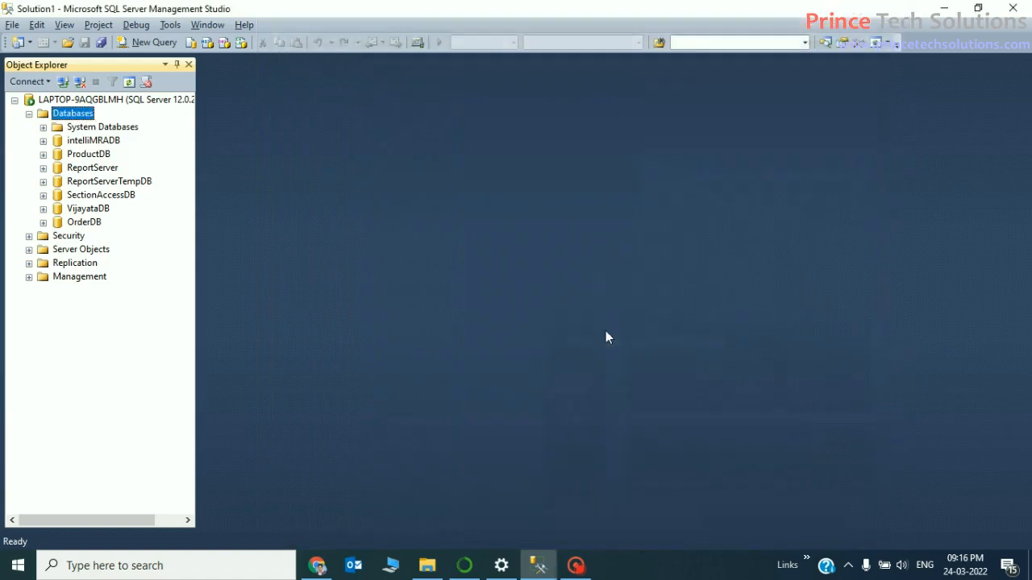
List the tables of the restored OrderDB database and query the top 1000 rows of dbo.Customers
left_click(43, 223)
left_click(57, 250)
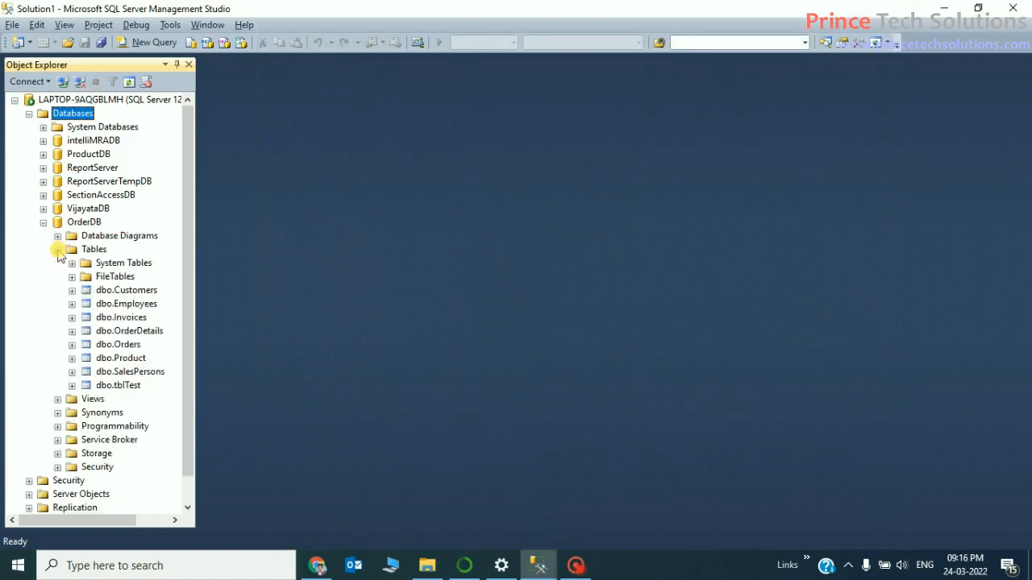
right_click(117, 294)
left_click(211, 315)
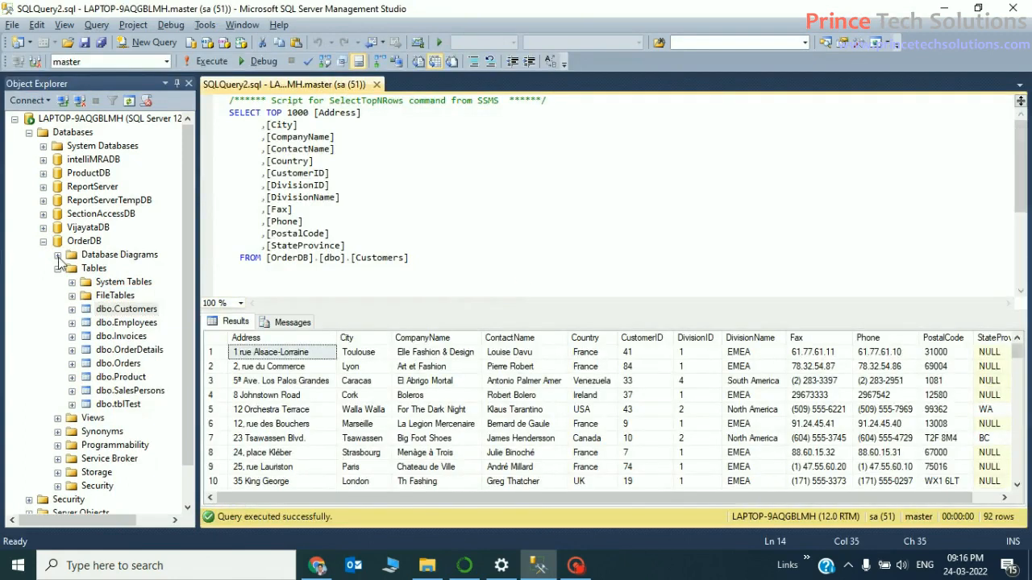
left_click(43, 241)
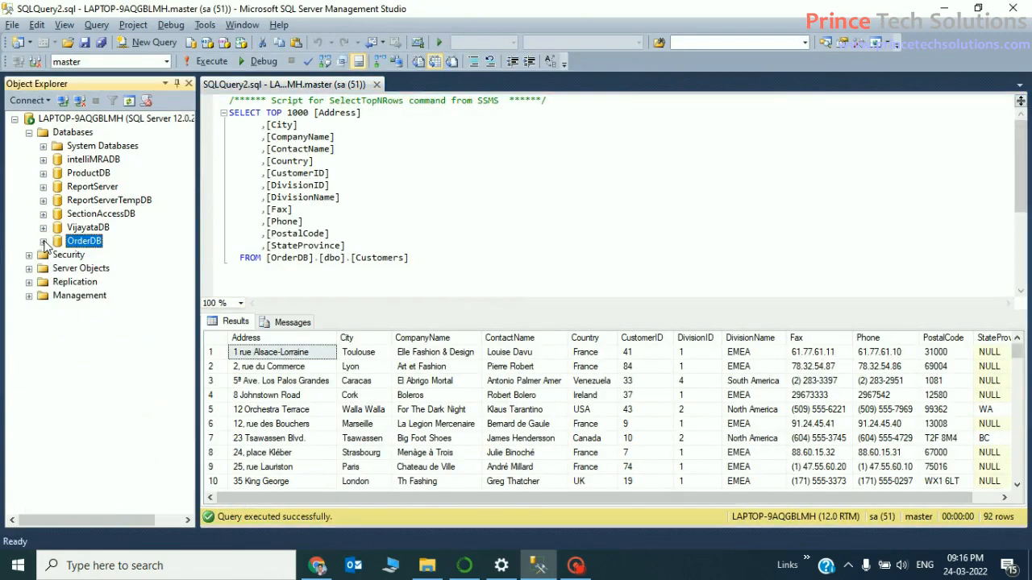
left_click(29, 133)
left_click(462, 275)
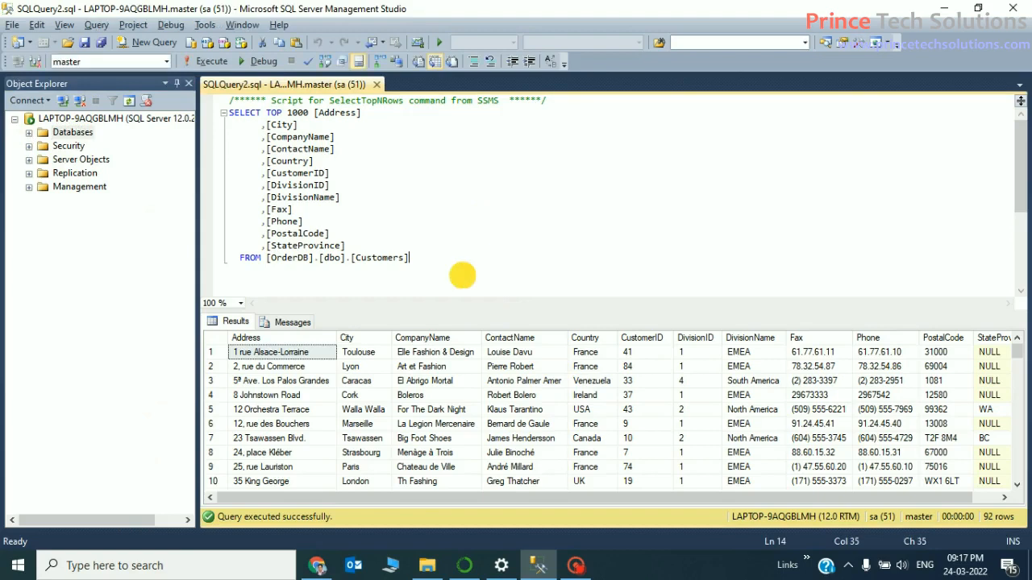
left_click(29, 132)
left_click(496, 269)
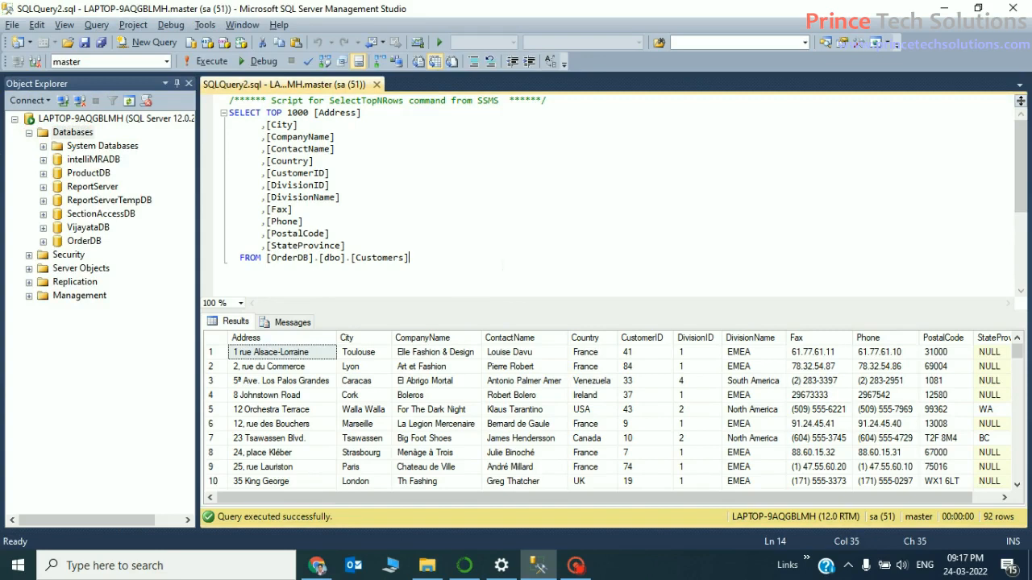
left_click(516, 273)
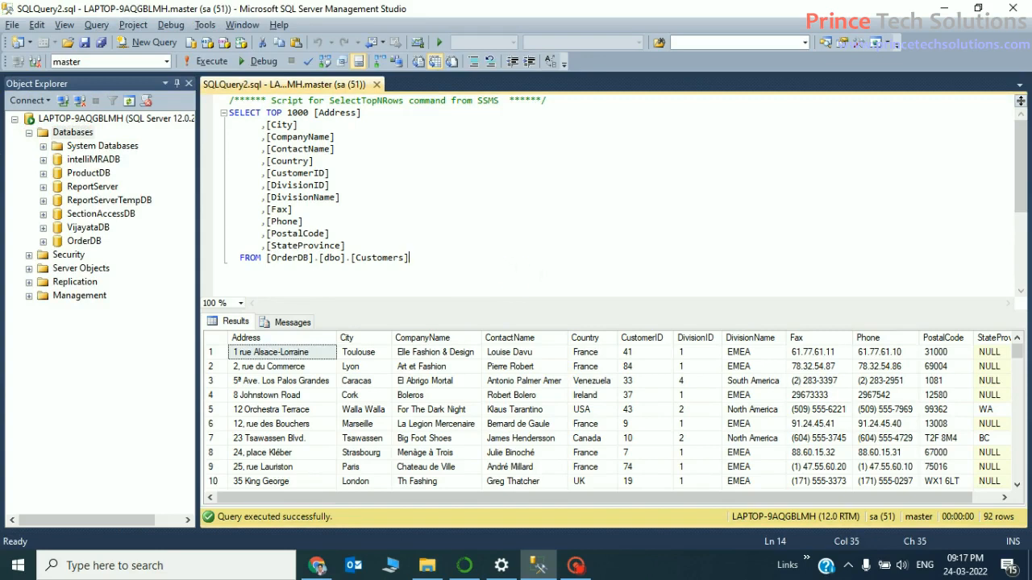